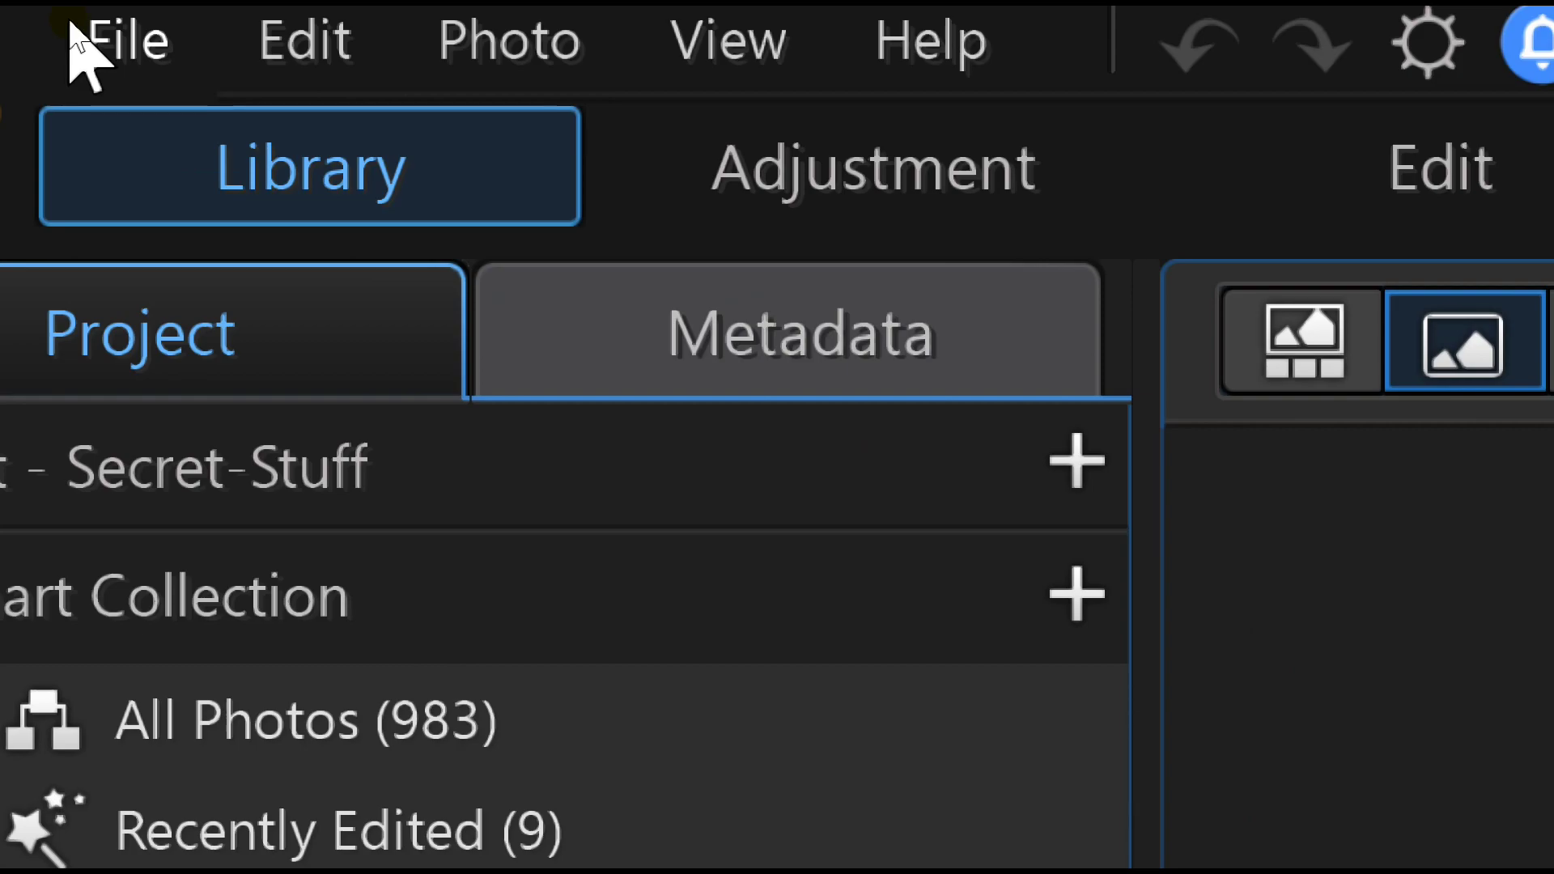
- Open the File menu and dismiss it without choosing any command
click(123, 48)
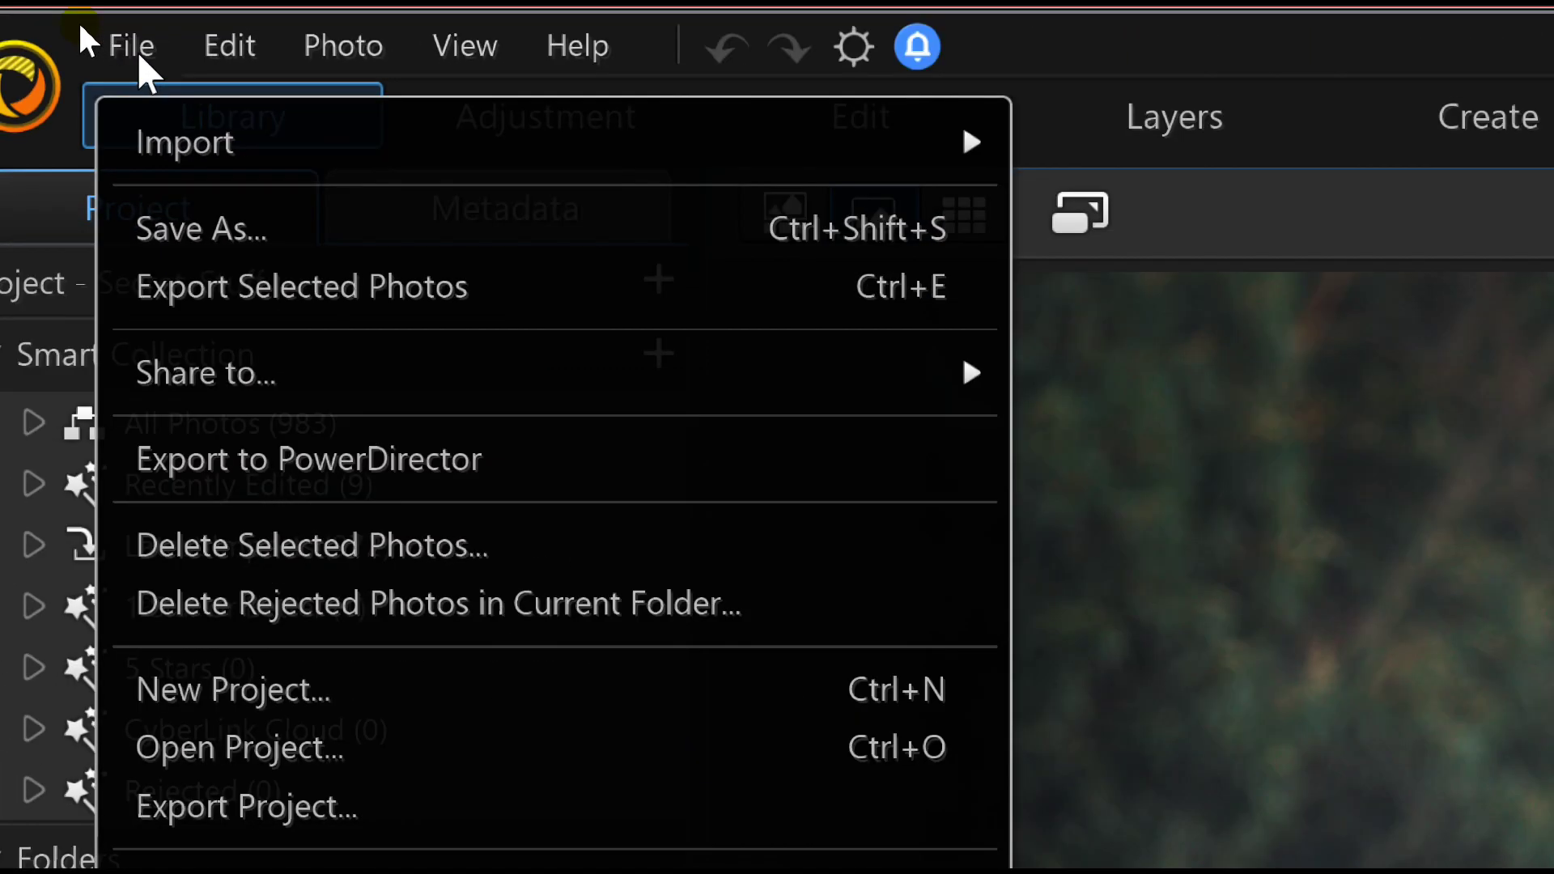
mouse_move(218, 202)
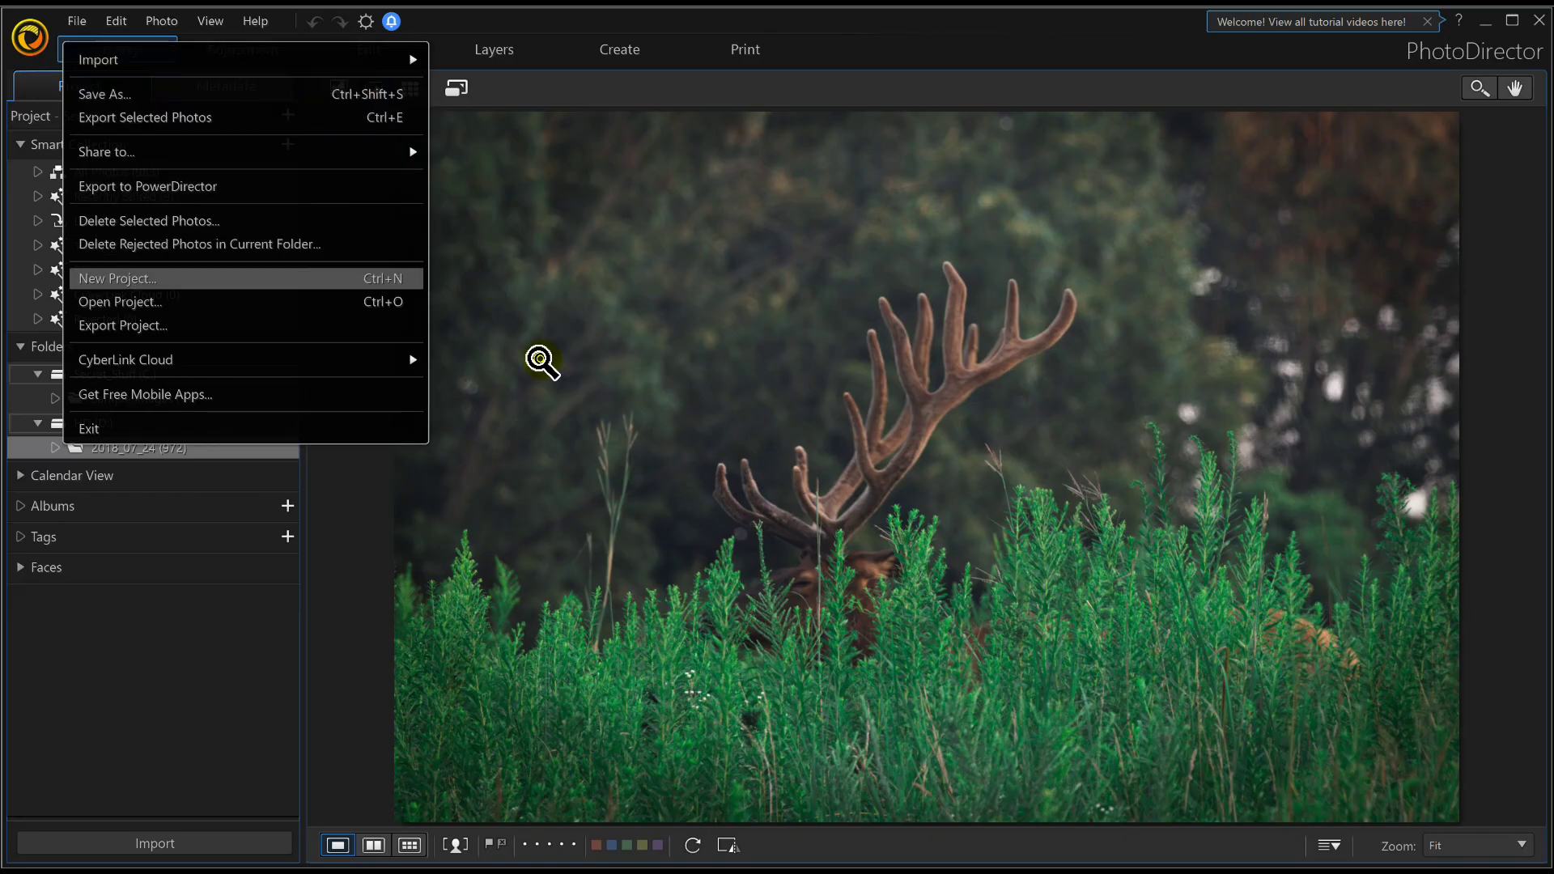
click(149, 600)
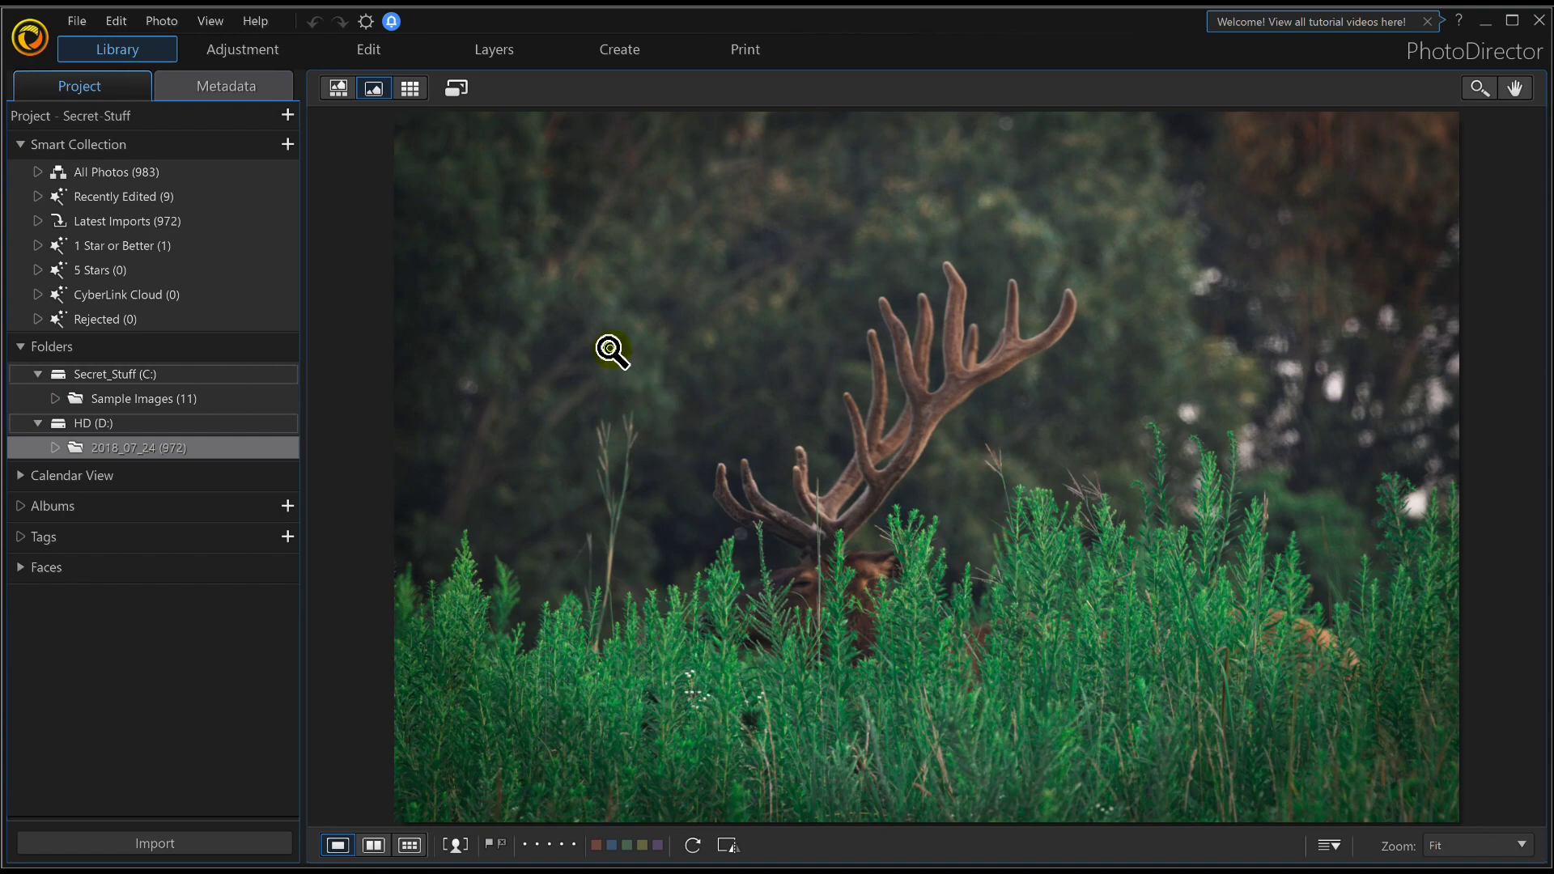
- Show the Presets list in the Adjustment module, with all photos as a thumbnail grid
click(244, 54)
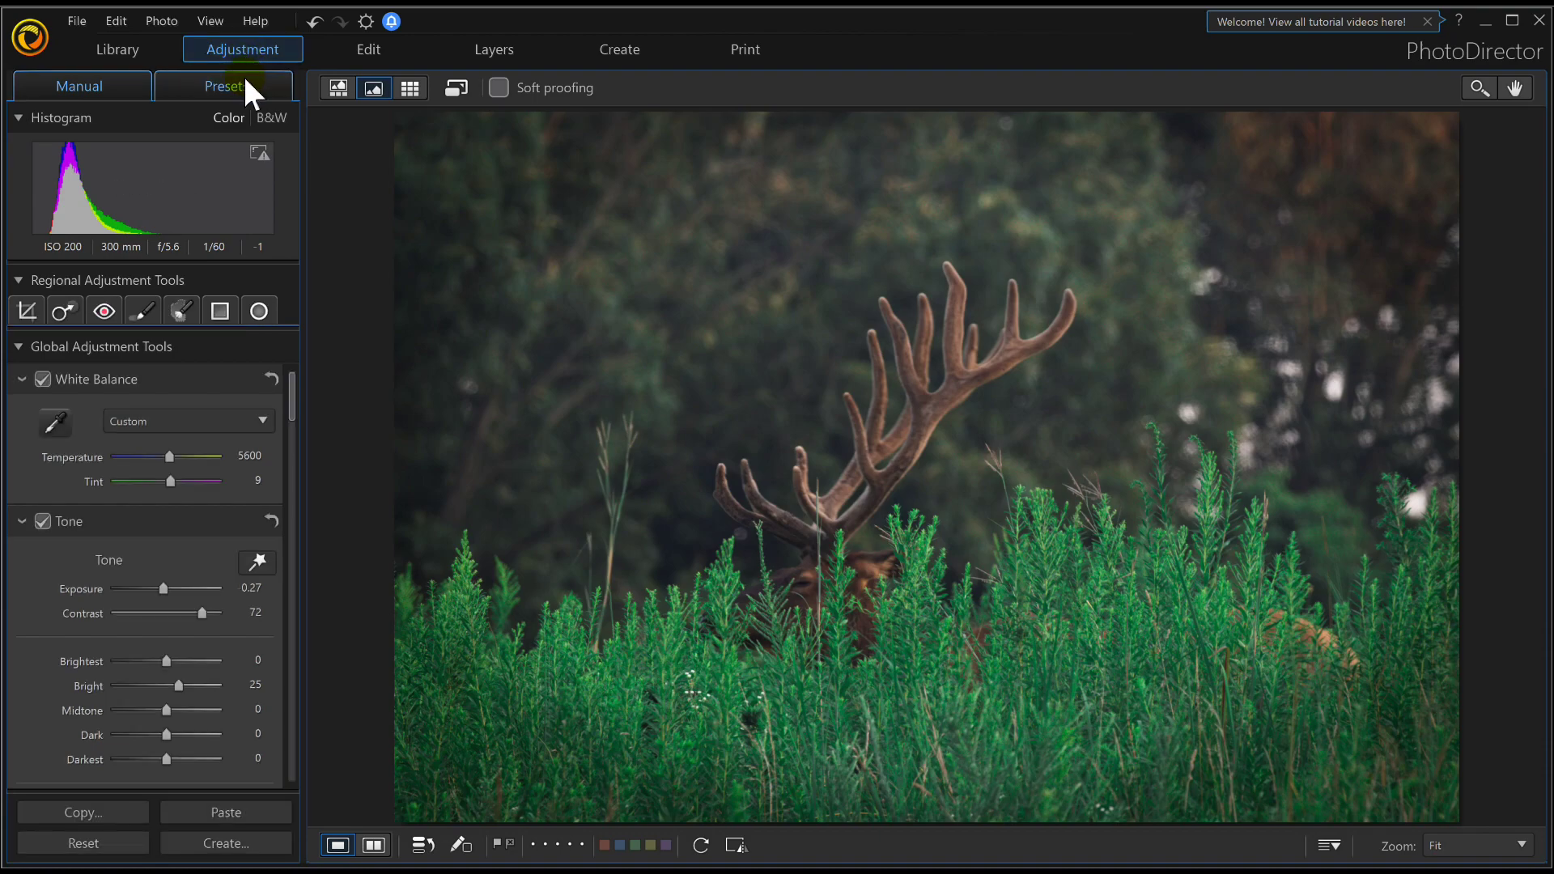
click(246, 84)
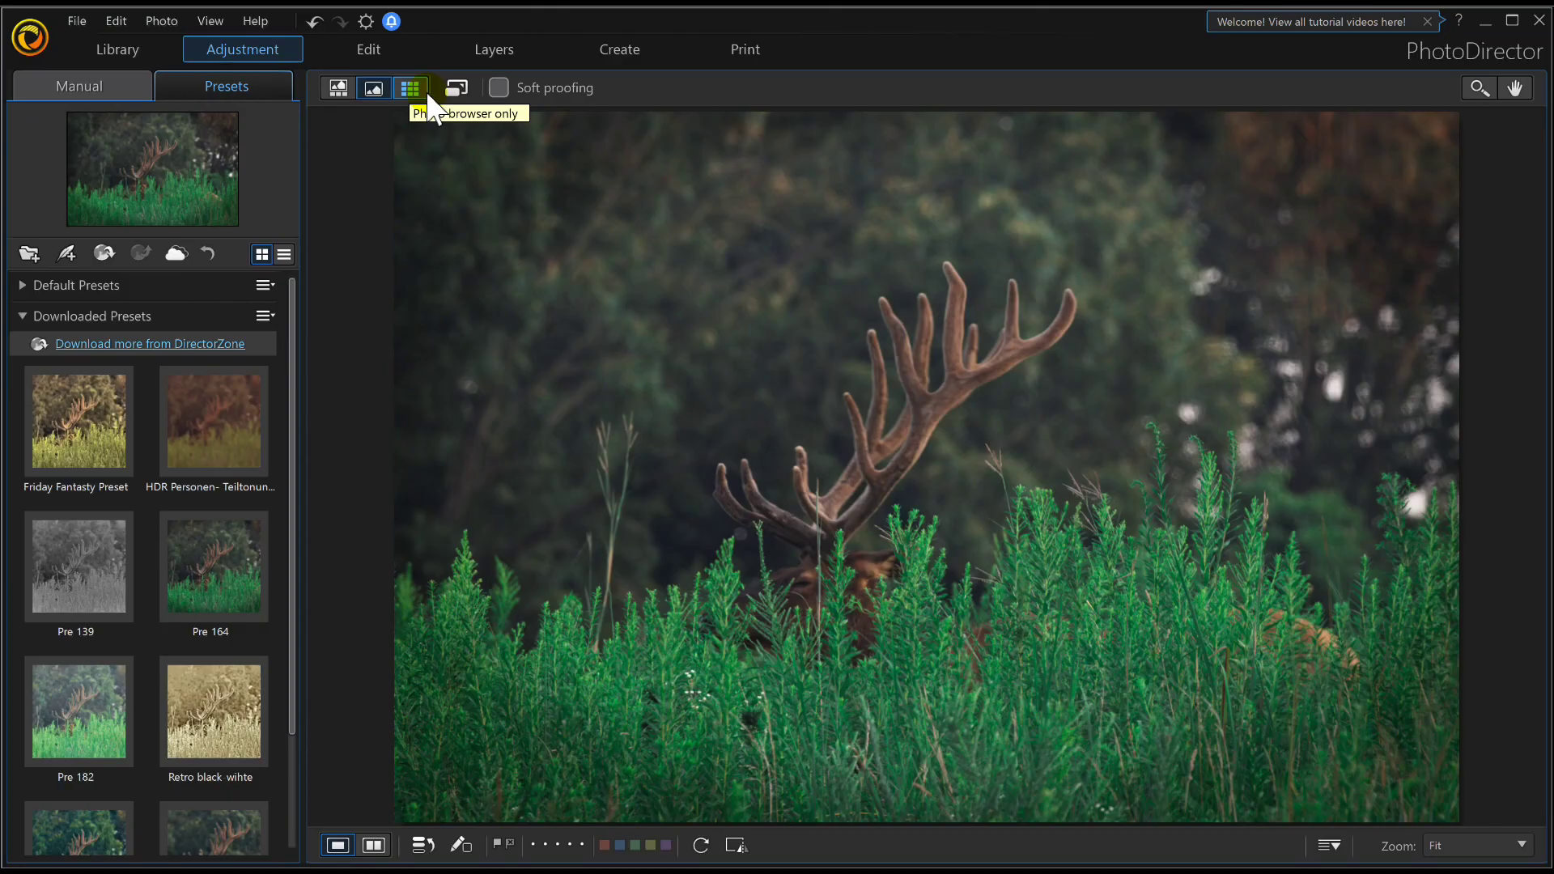
click(418, 92)
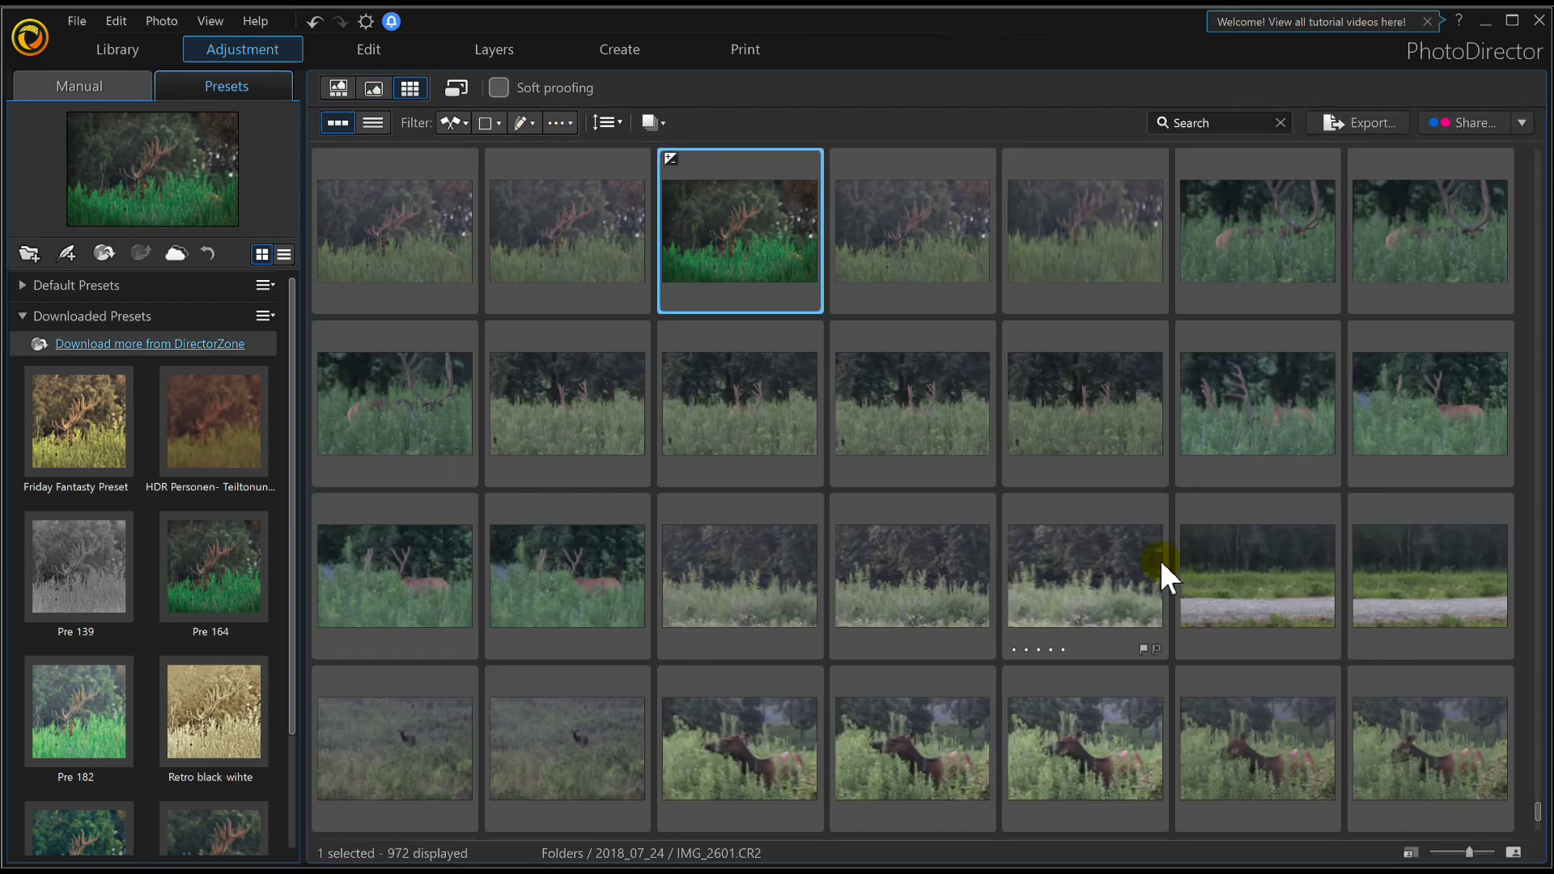
- Scroll the thumbnails up to the bison herd shots and open one at full size
scroll(1162, 554, up, 3)
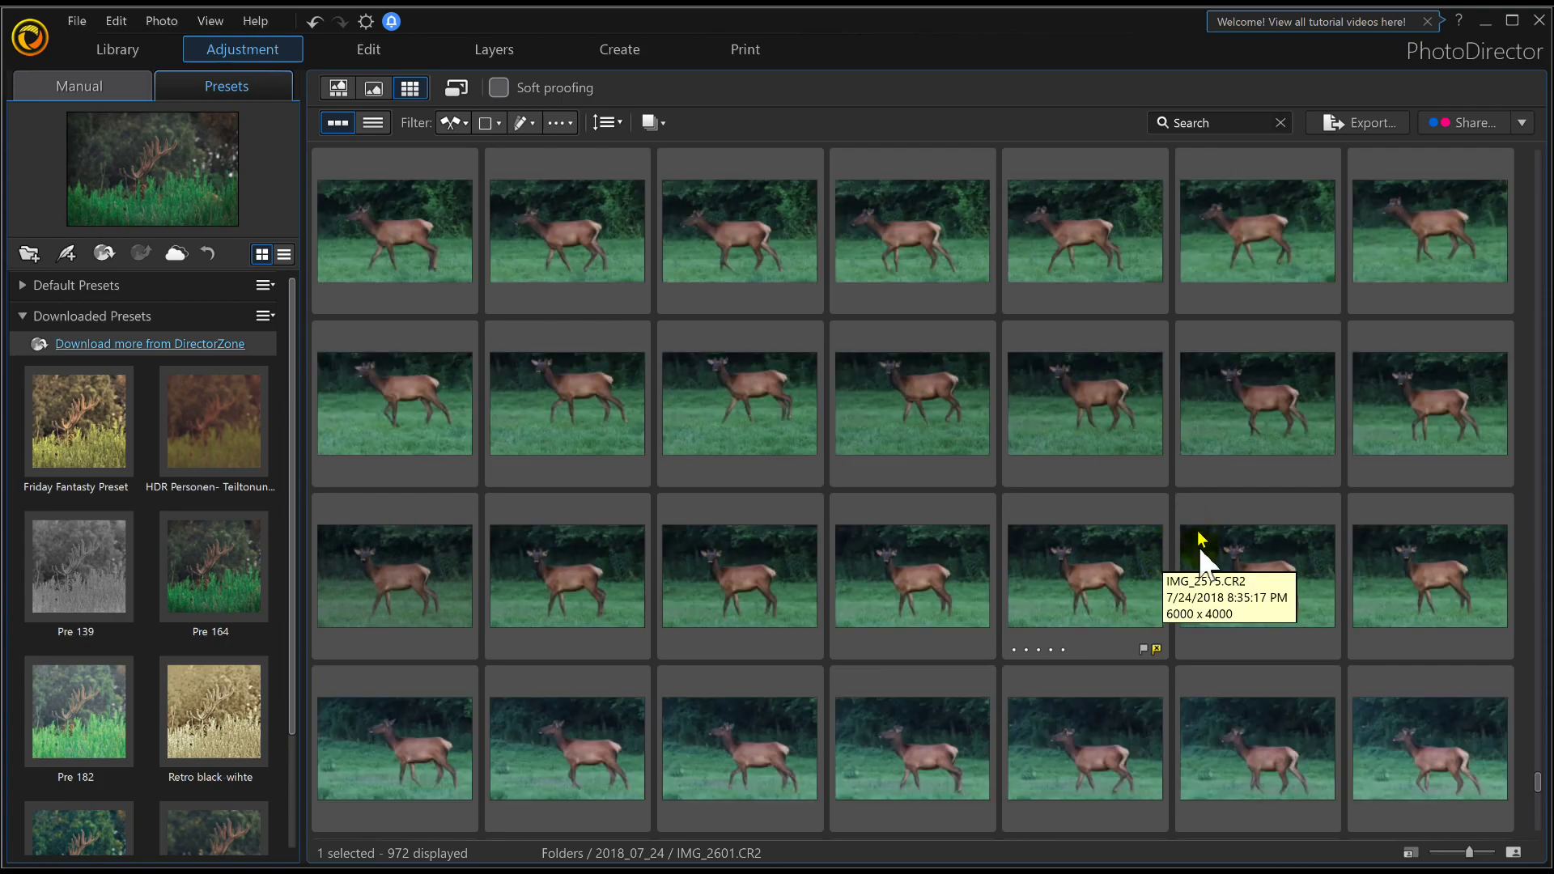
scroll(1184, 544, up, 3)
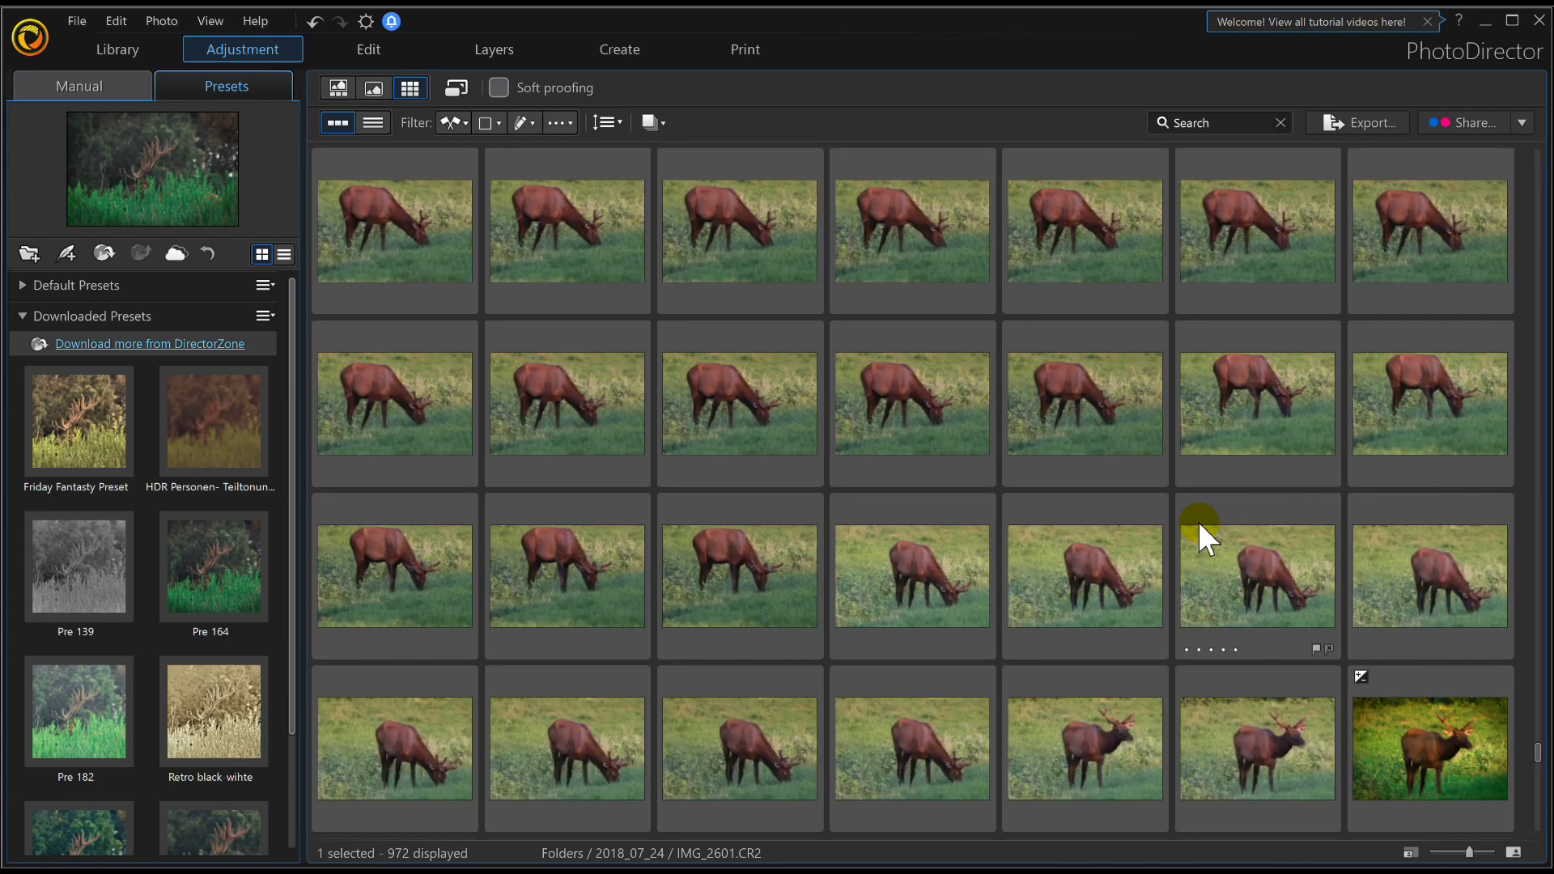
scroll(1206, 525, up, 3)
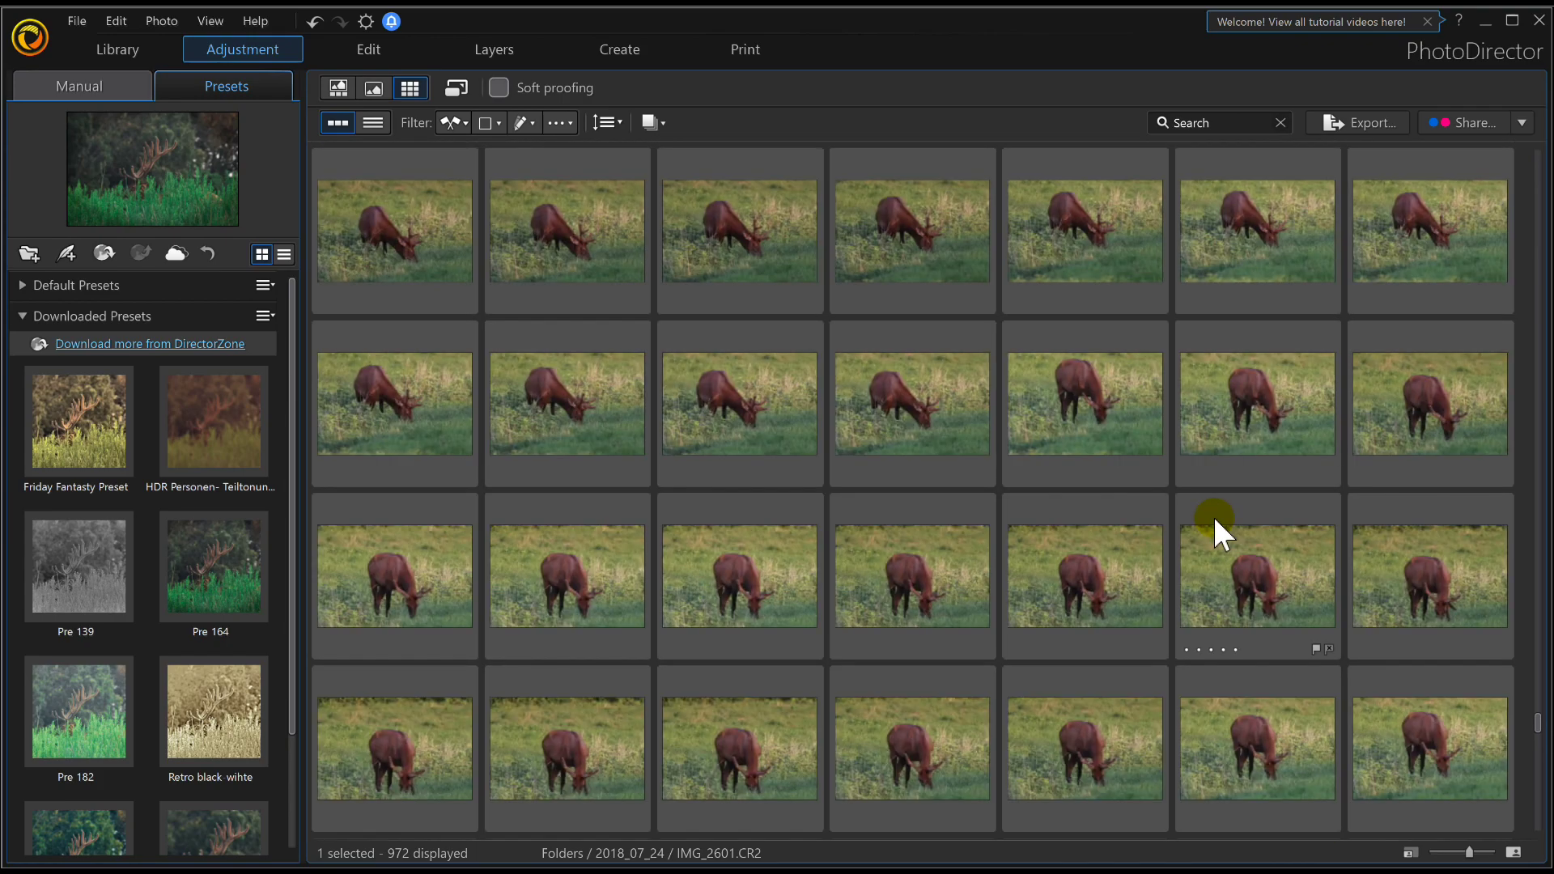
scroll(1215, 514, up, 3)
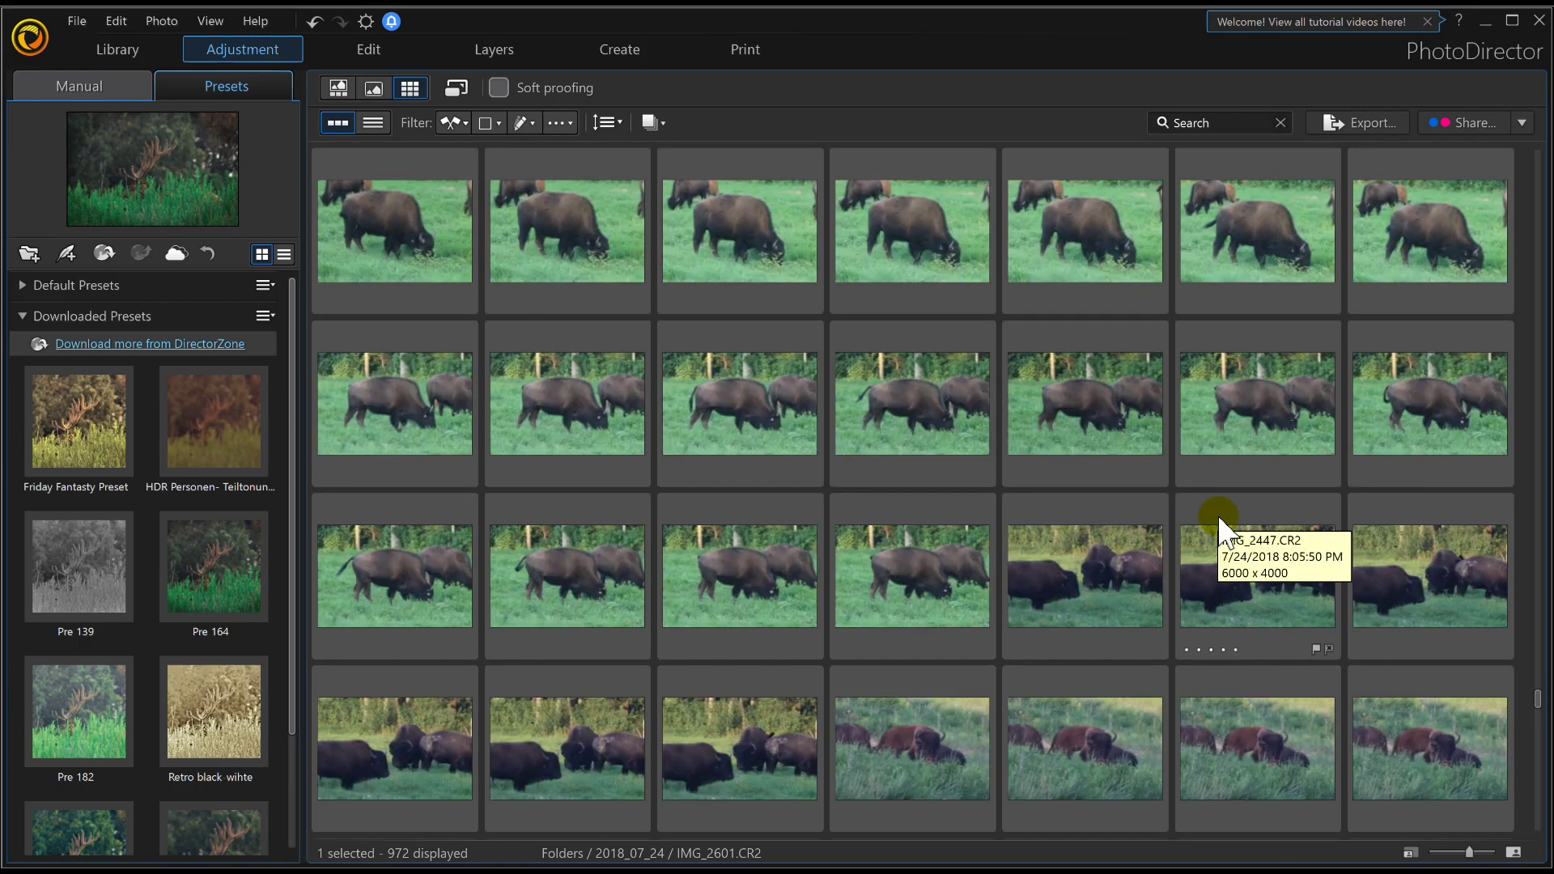
scroll(1182, 518, up, 3)
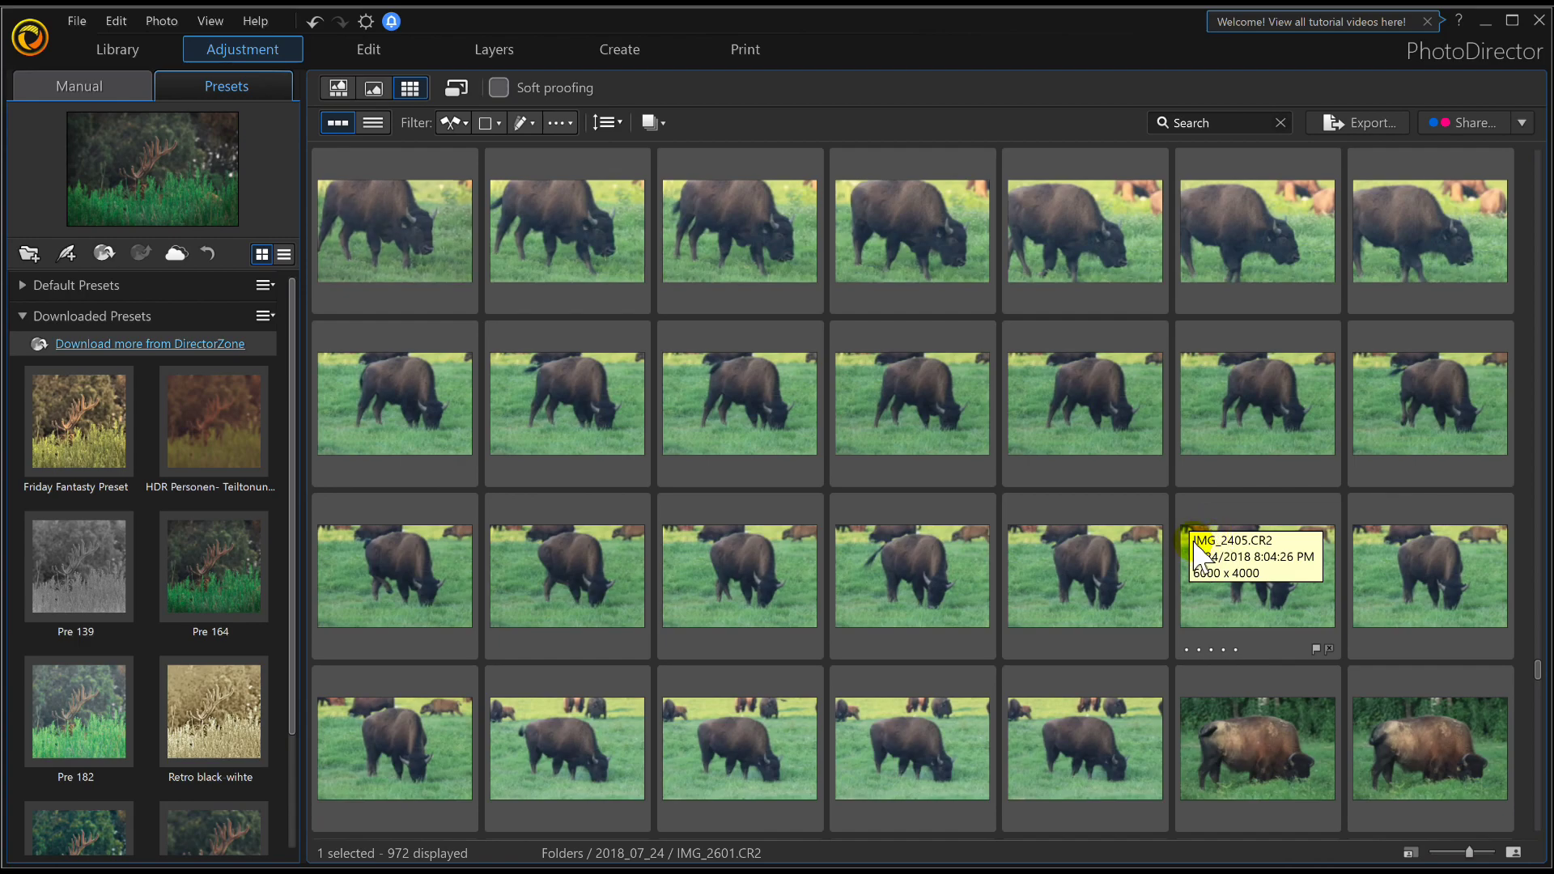
scroll(1193, 526, up, 3)
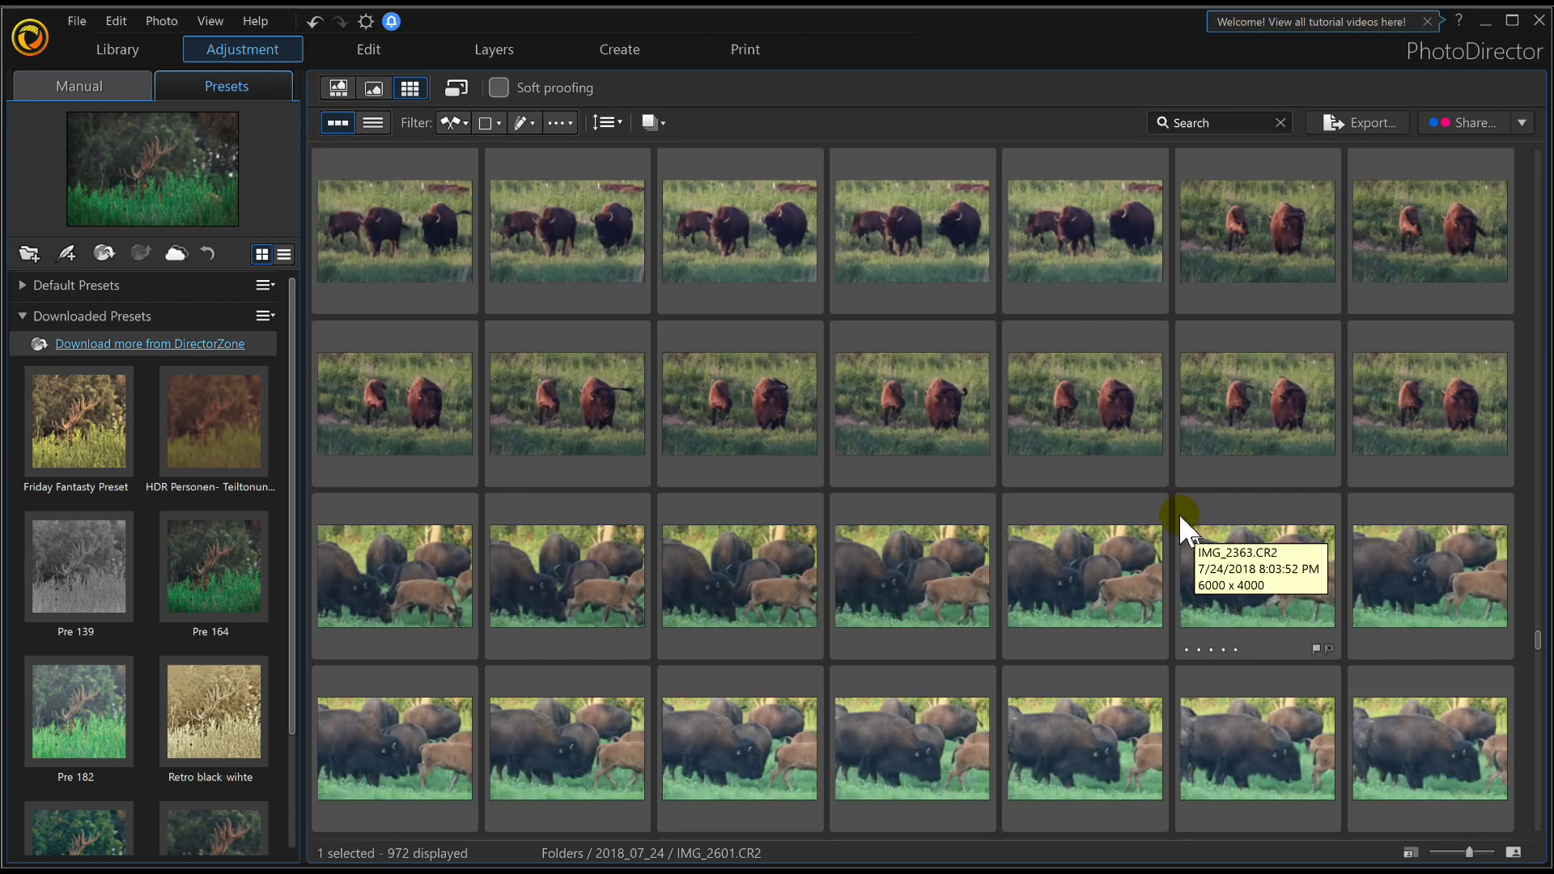
double_click(901, 543)
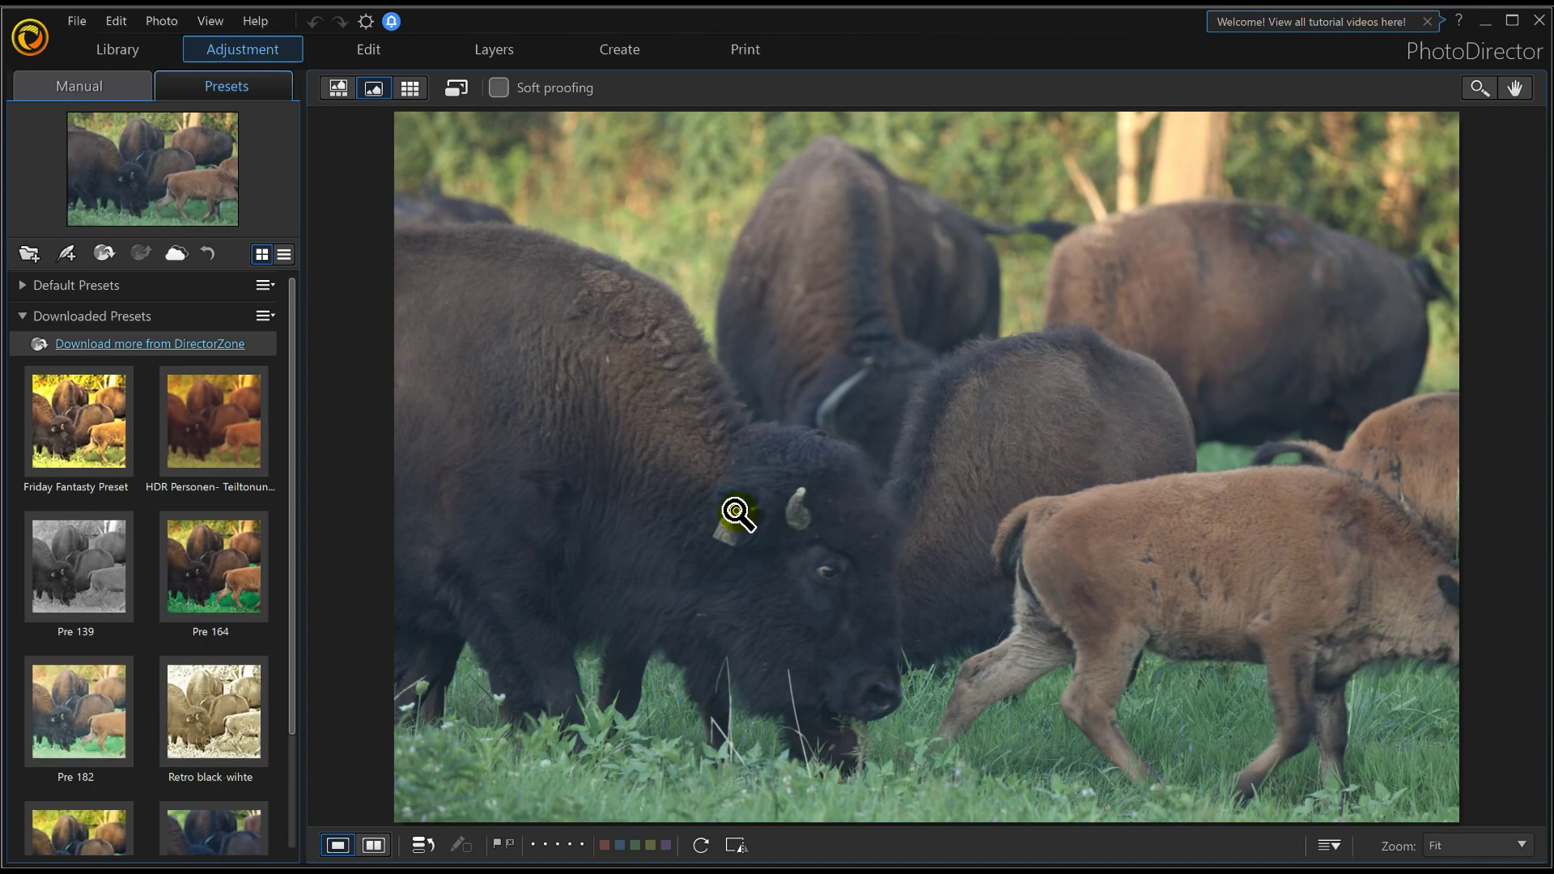
- Apply Default Presets > Essential > Color Enhancement to the bison photo, then undo it with Ctrl+Z
click(23, 315)
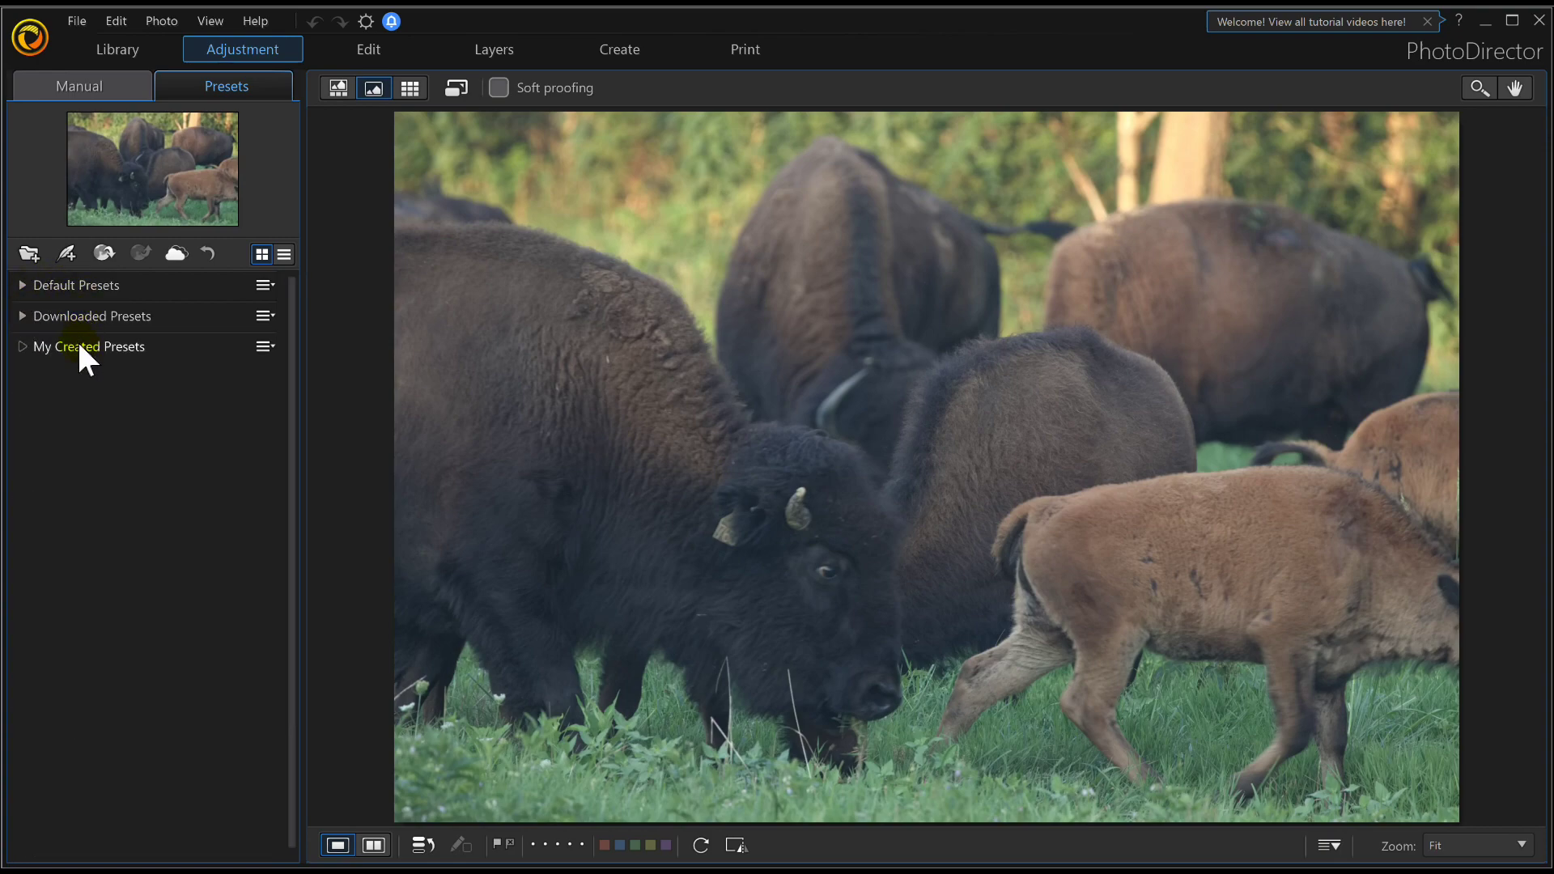
click(22, 288)
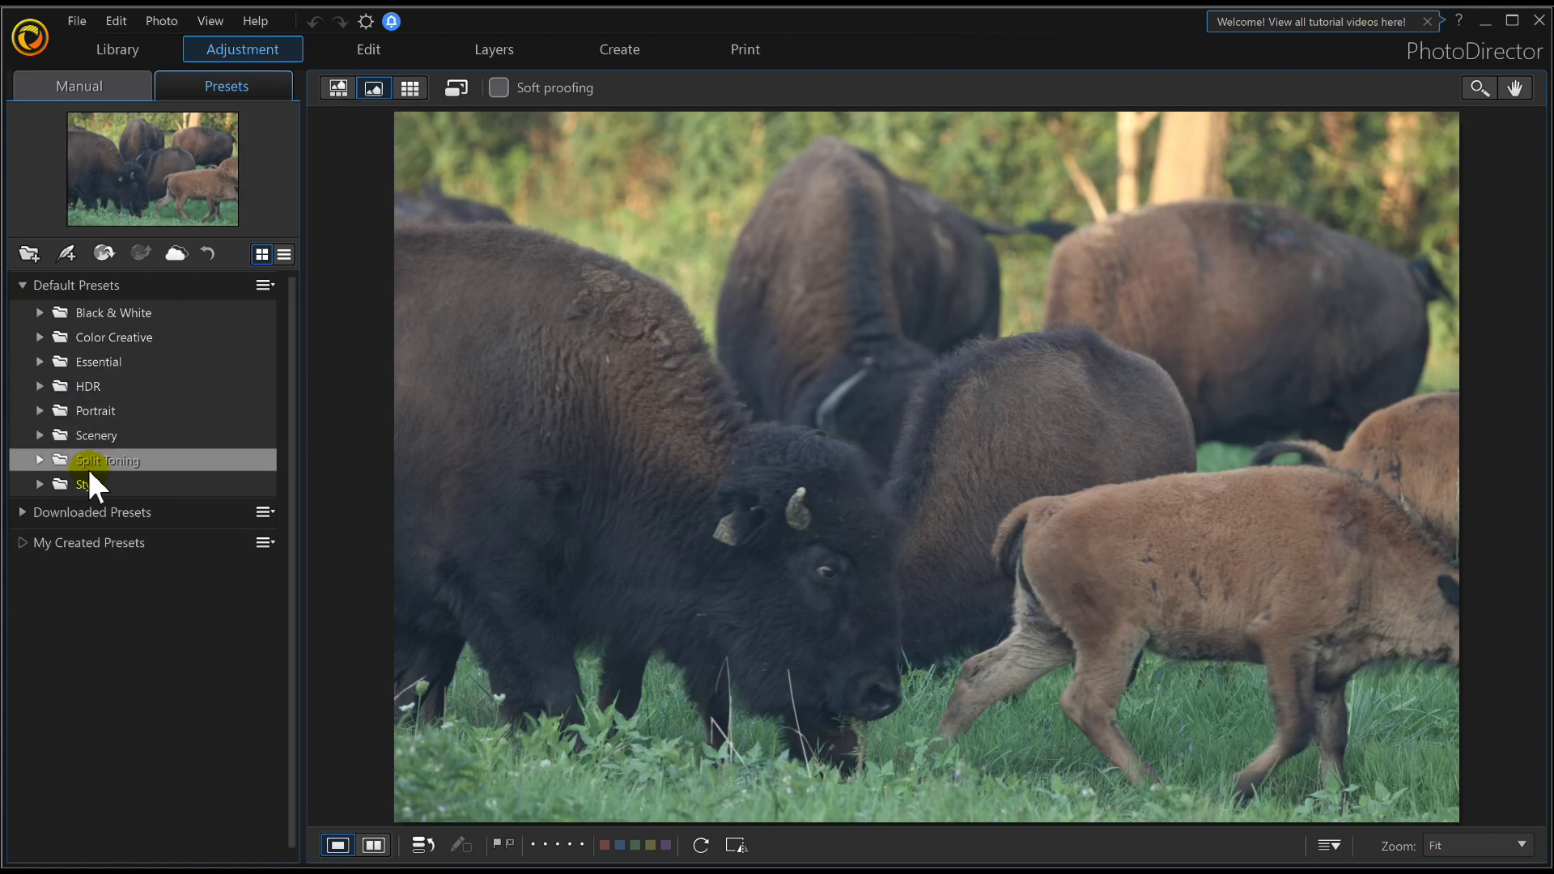
click(38, 362)
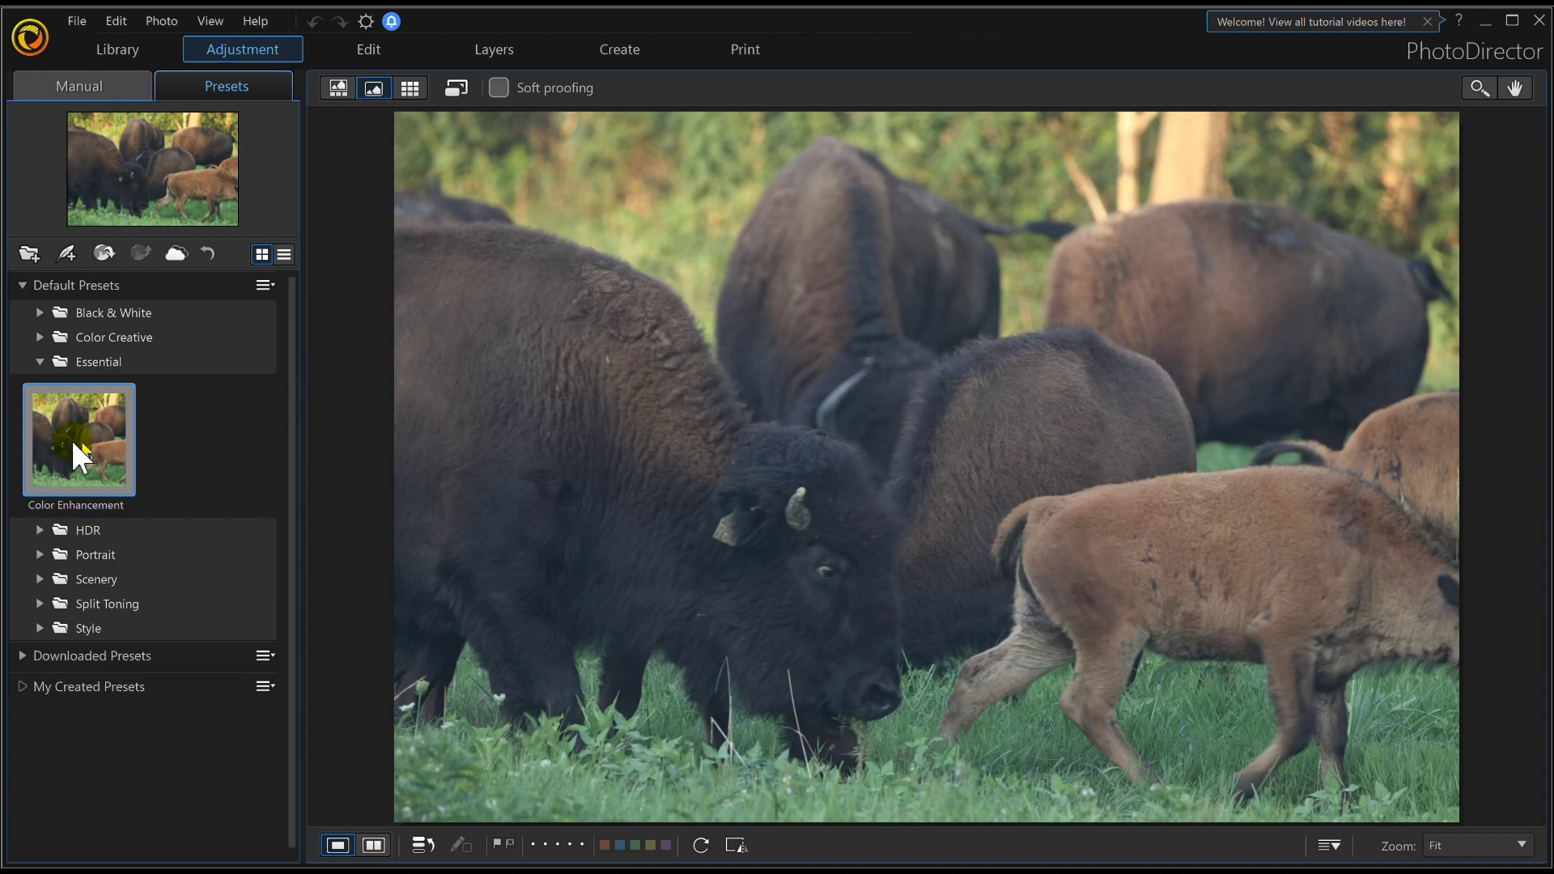
click(73, 442)
click(59, 417)
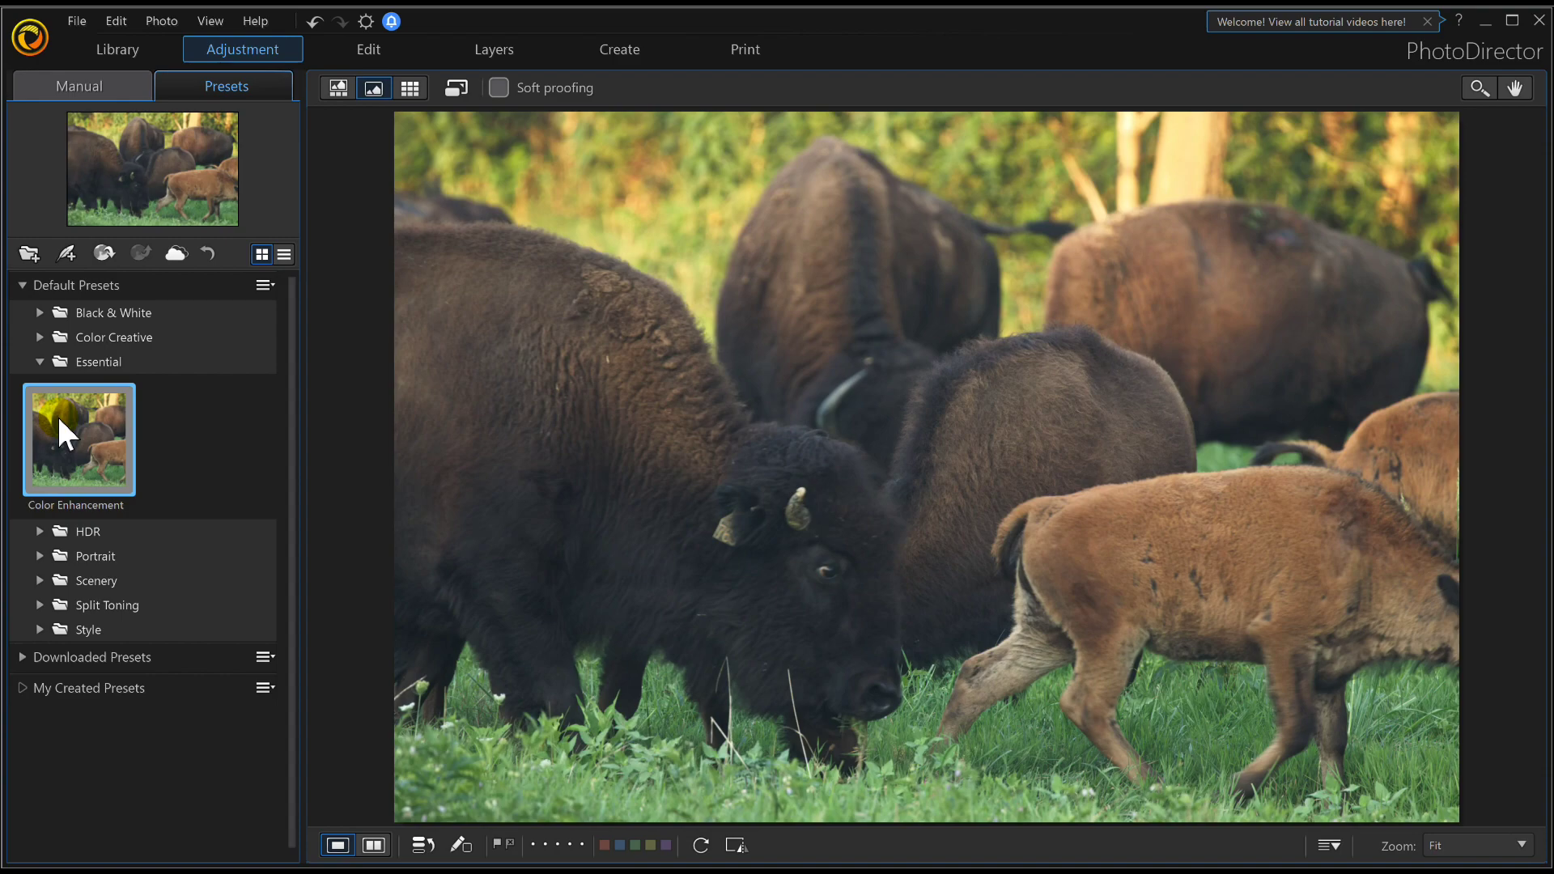
key(ctrl+z)
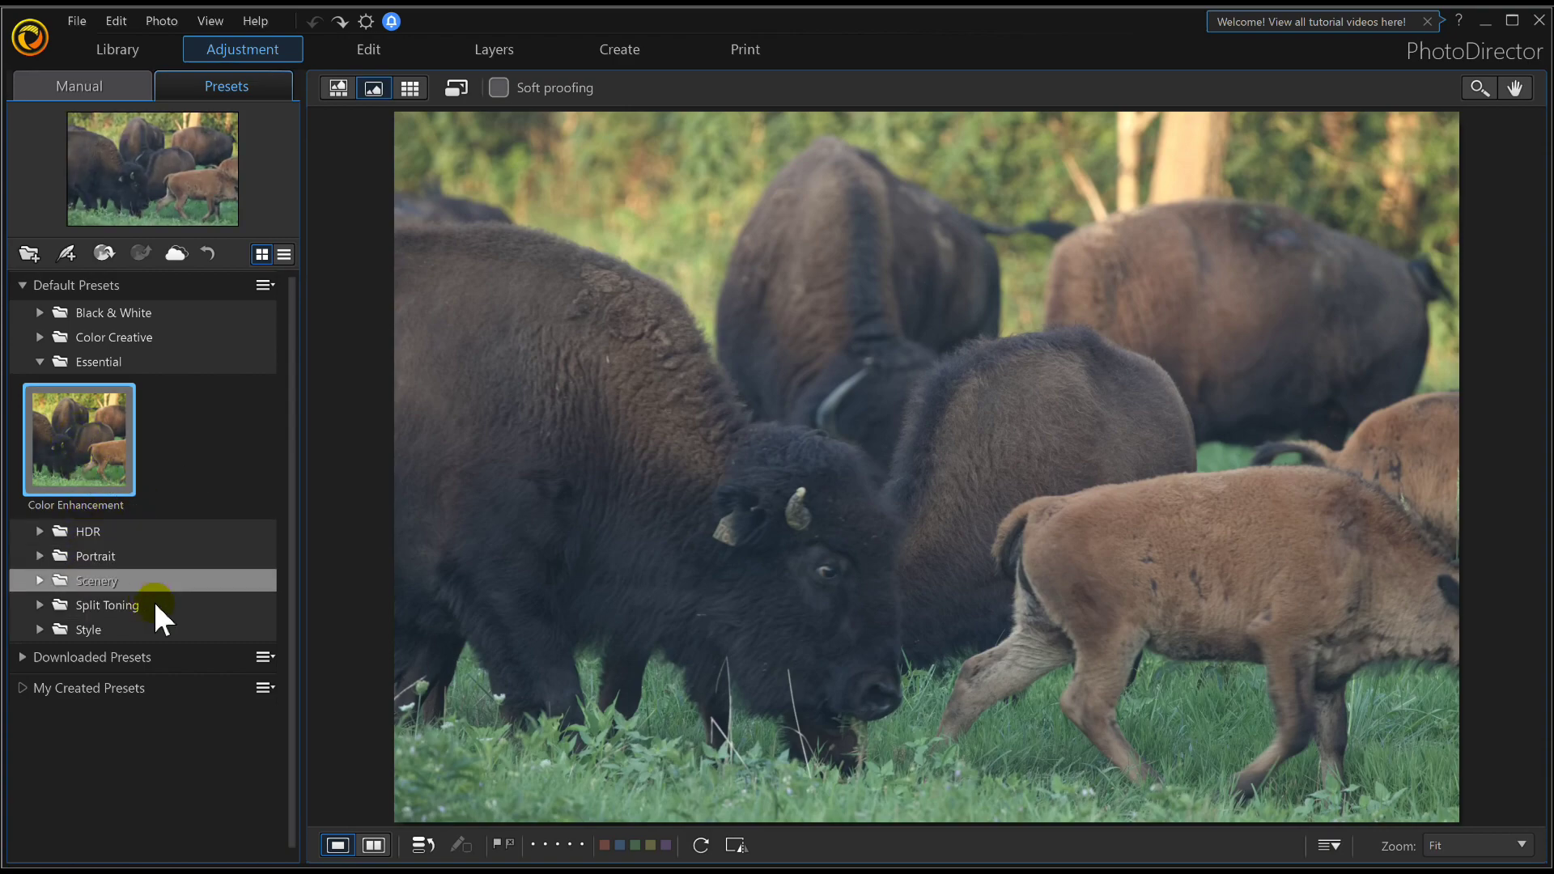
- From Downloaded Presets, try Pre 164, Retro black white, Pre 182 and Pre 139 on the bison photo
click(22, 654)
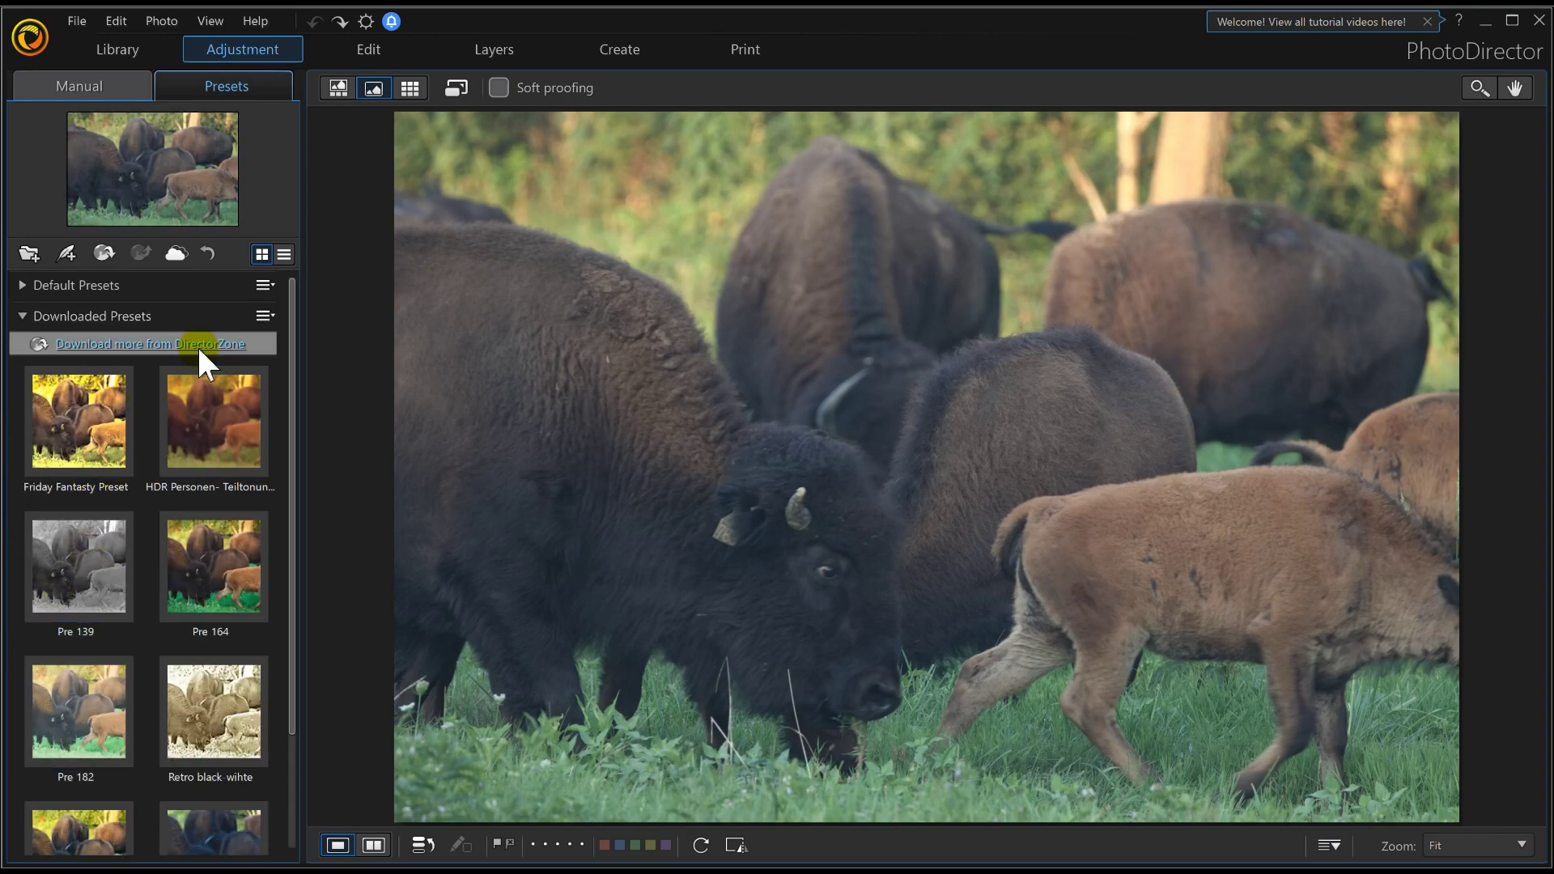
drag(287, 367, 306, 447)
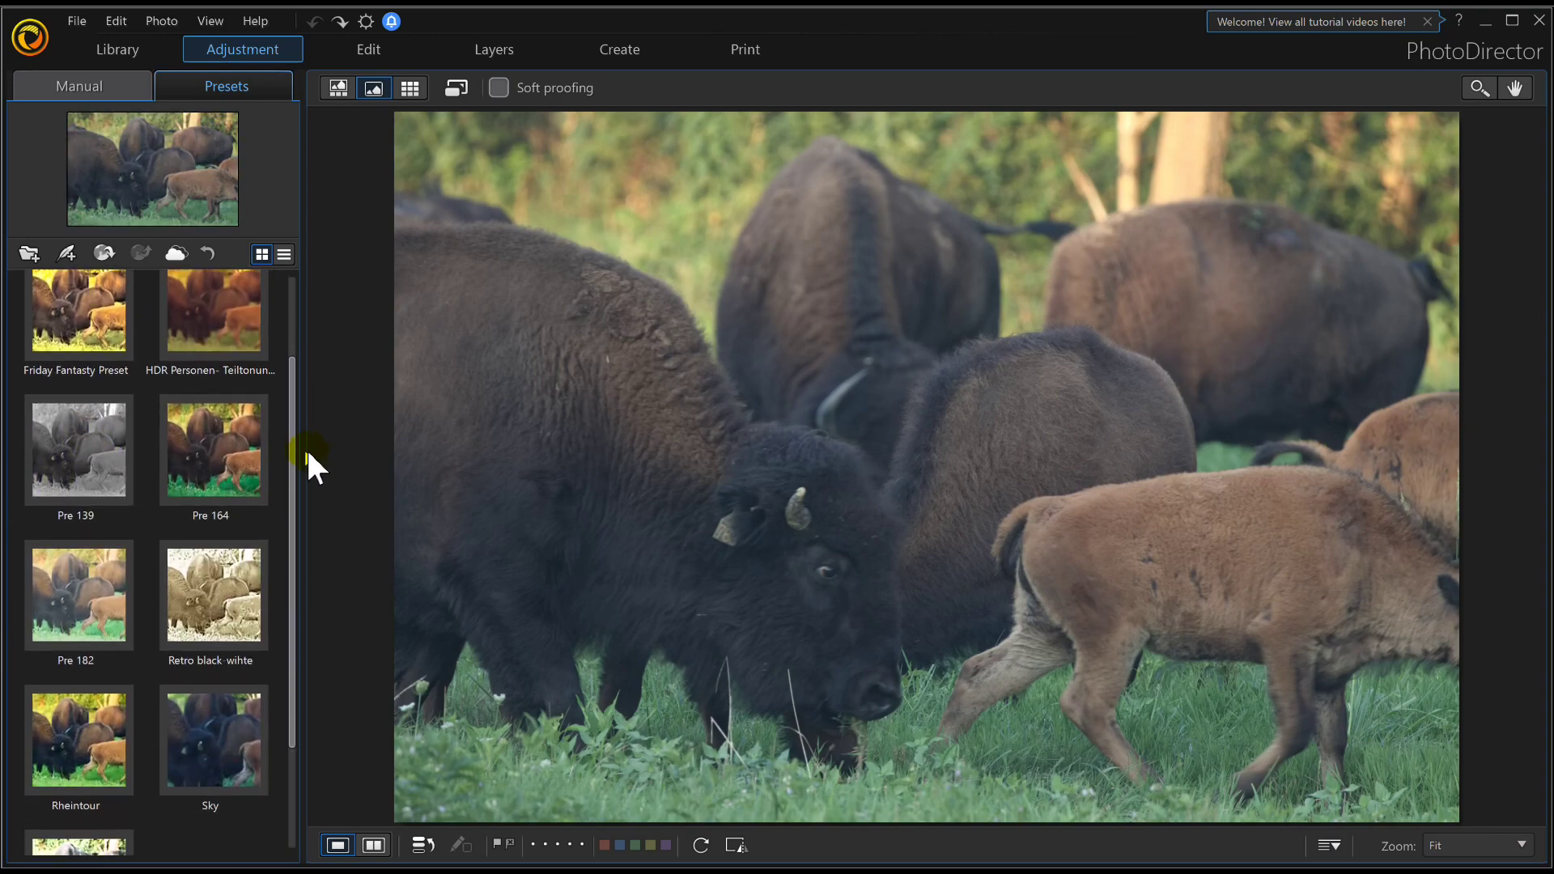
click(222, 460)
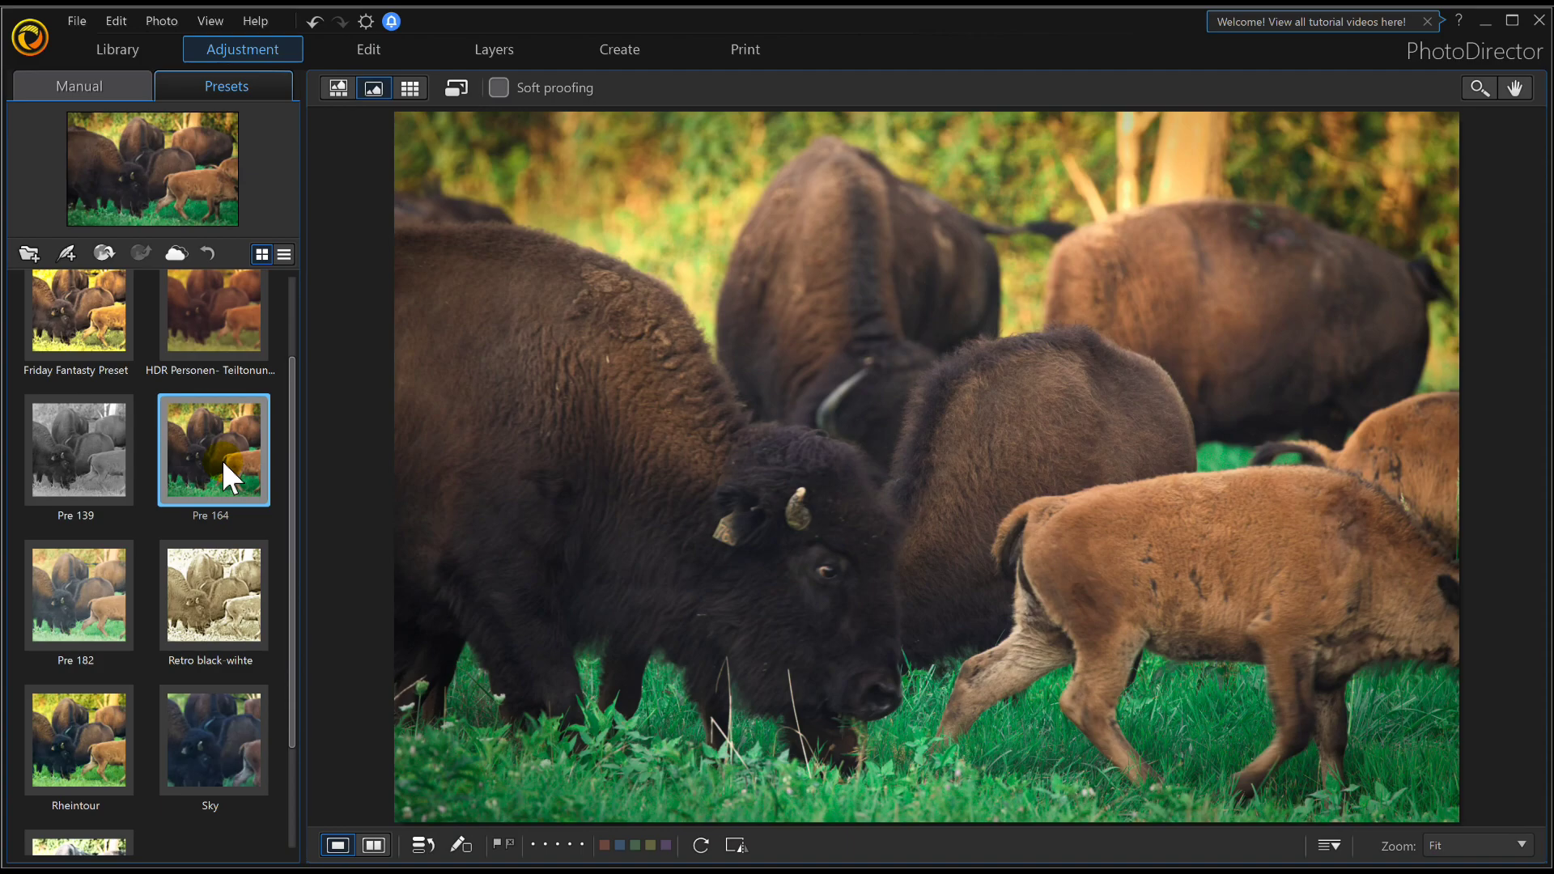
click(247, 613)
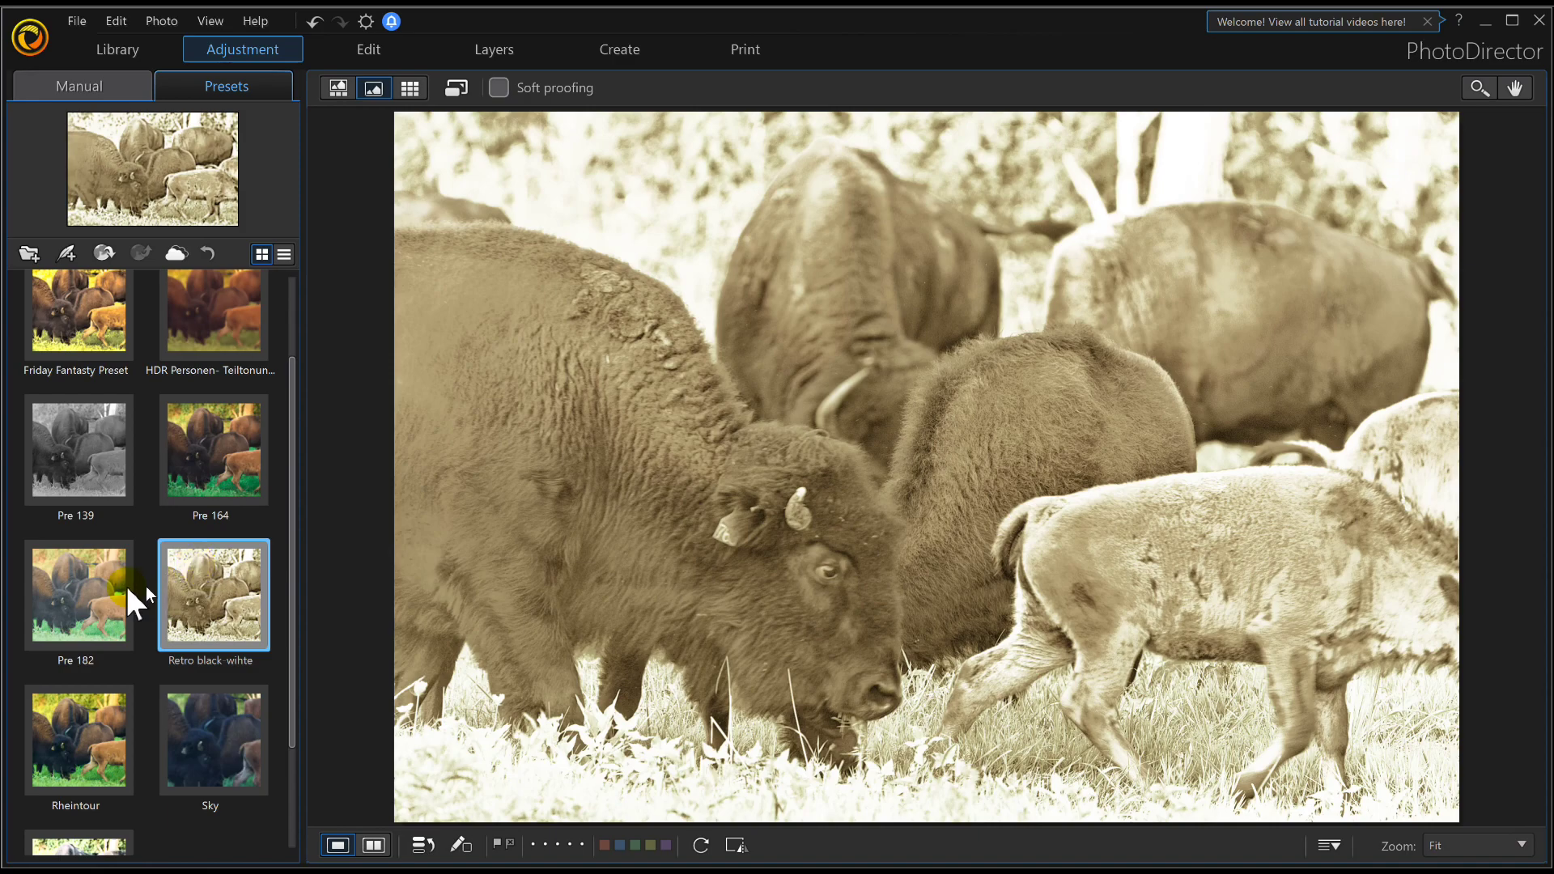
click(84, 562)
click(73, 468)
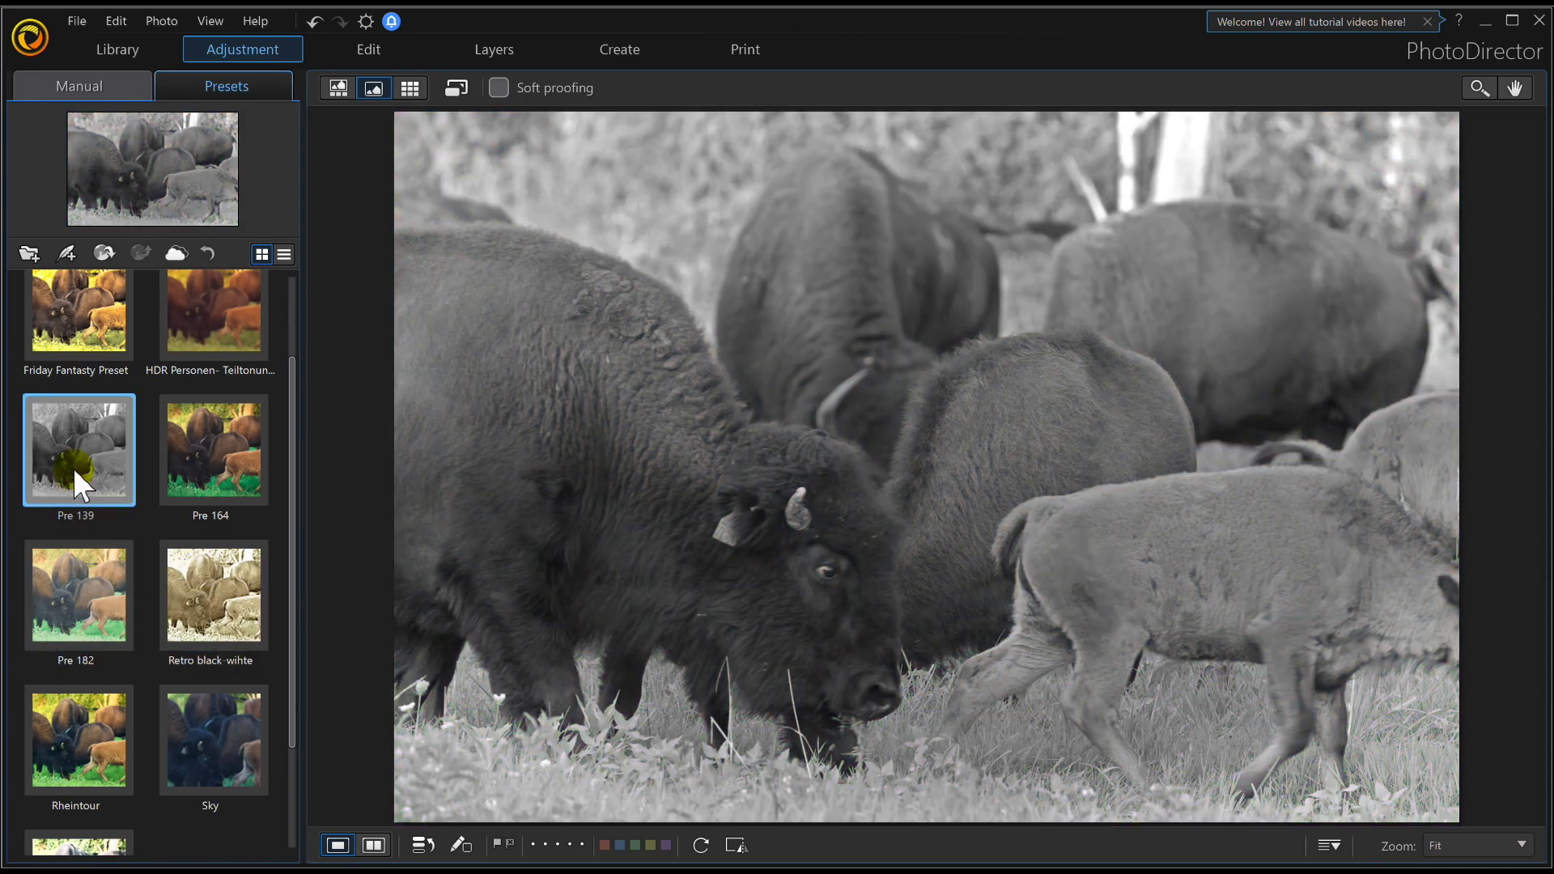
- Try Friday Fantasy, HDR, 사전 설정 1 and Rheintour, finishing with the Sky preset applied
click(57, 317)
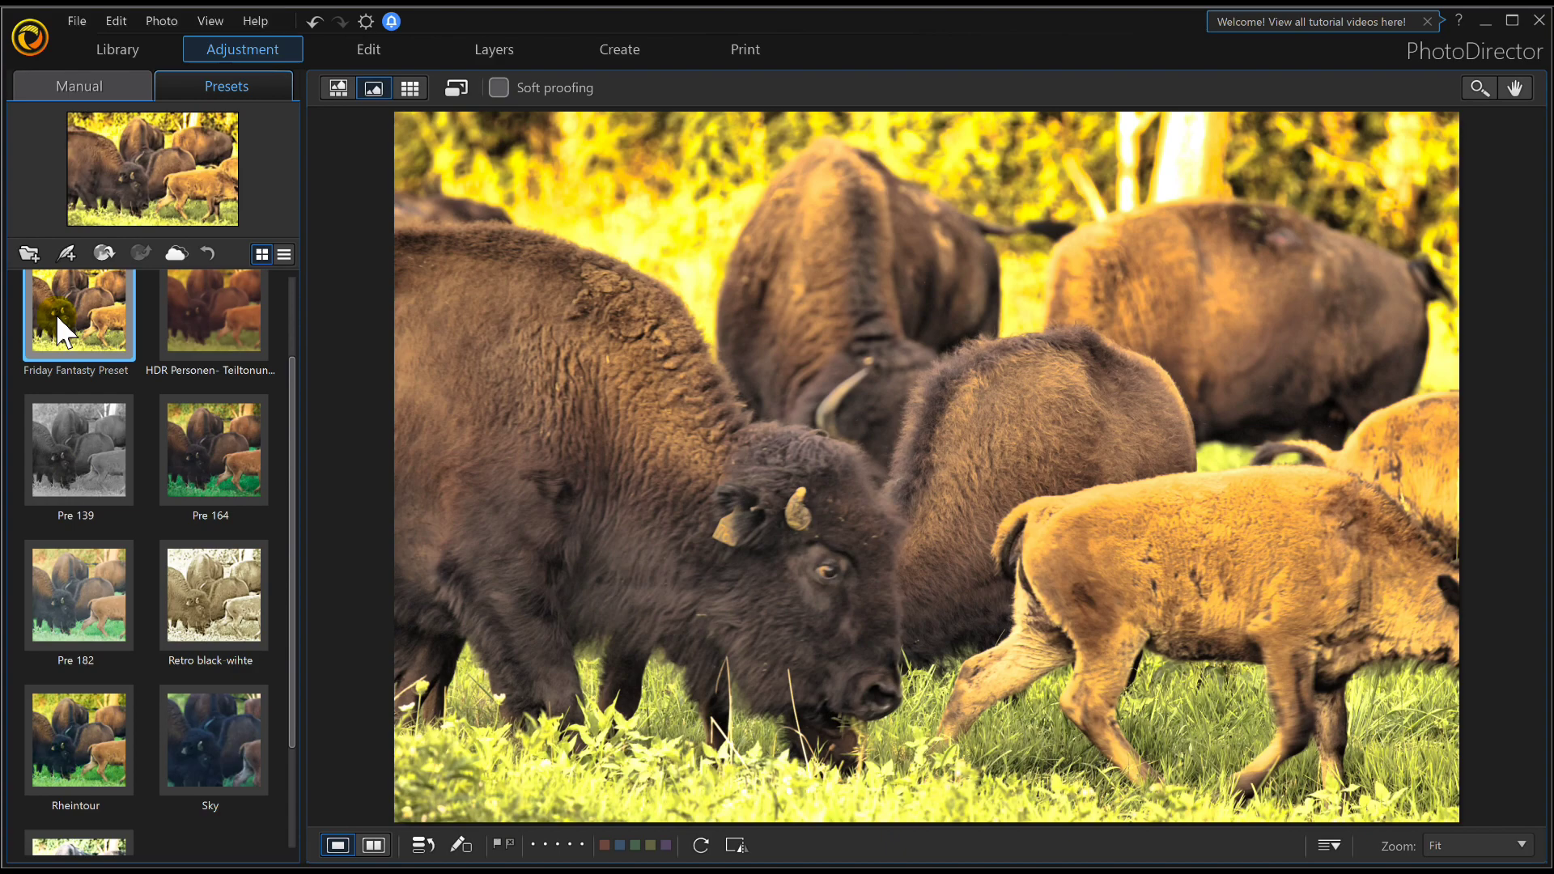
click(193, 316)
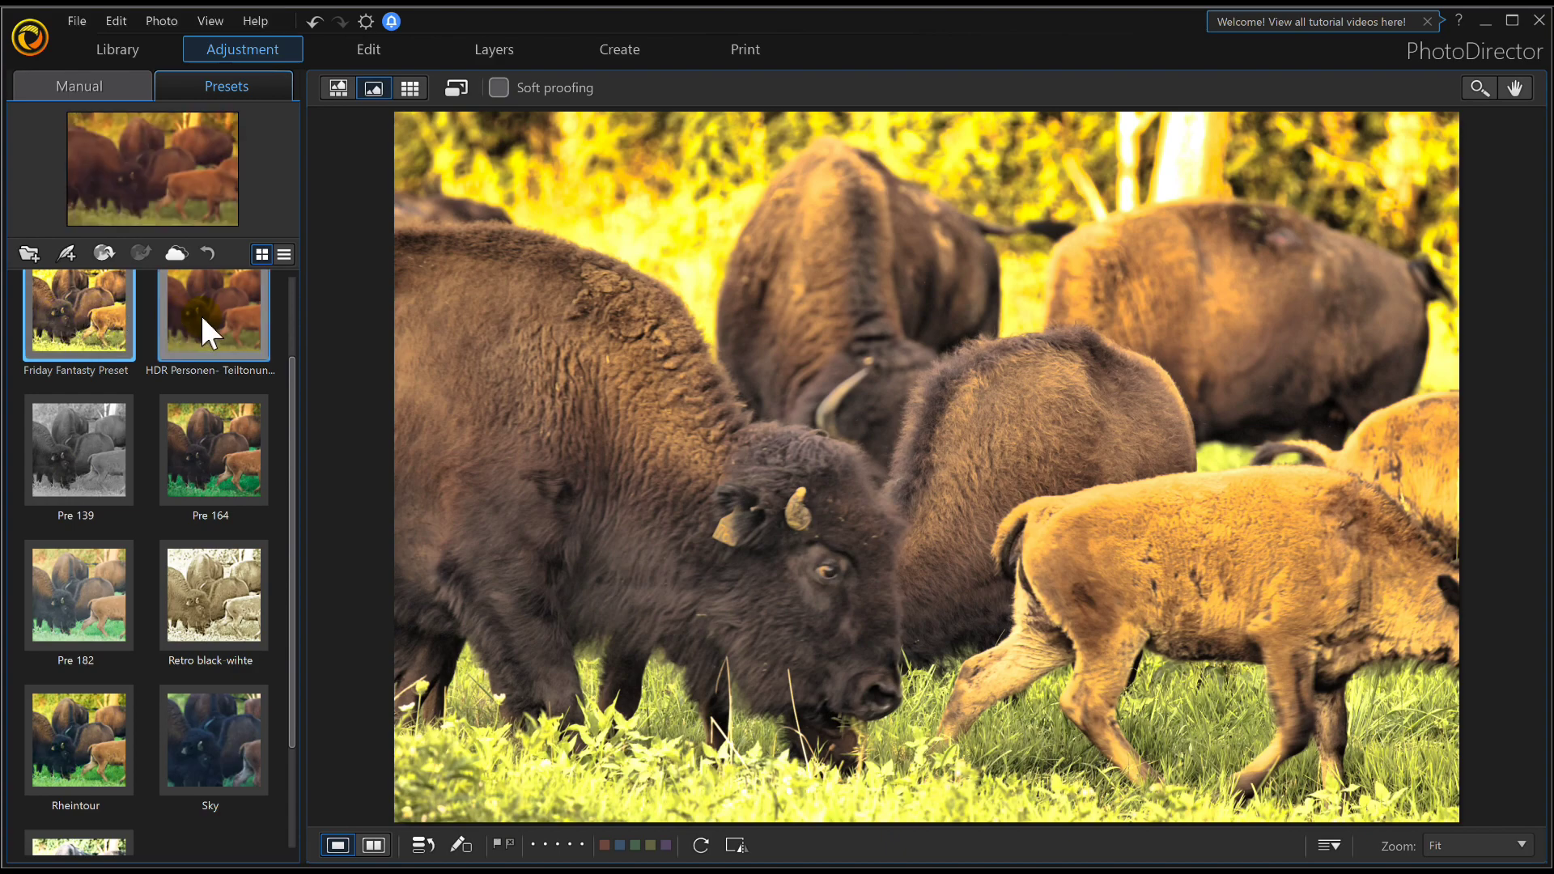
click(200, 316)
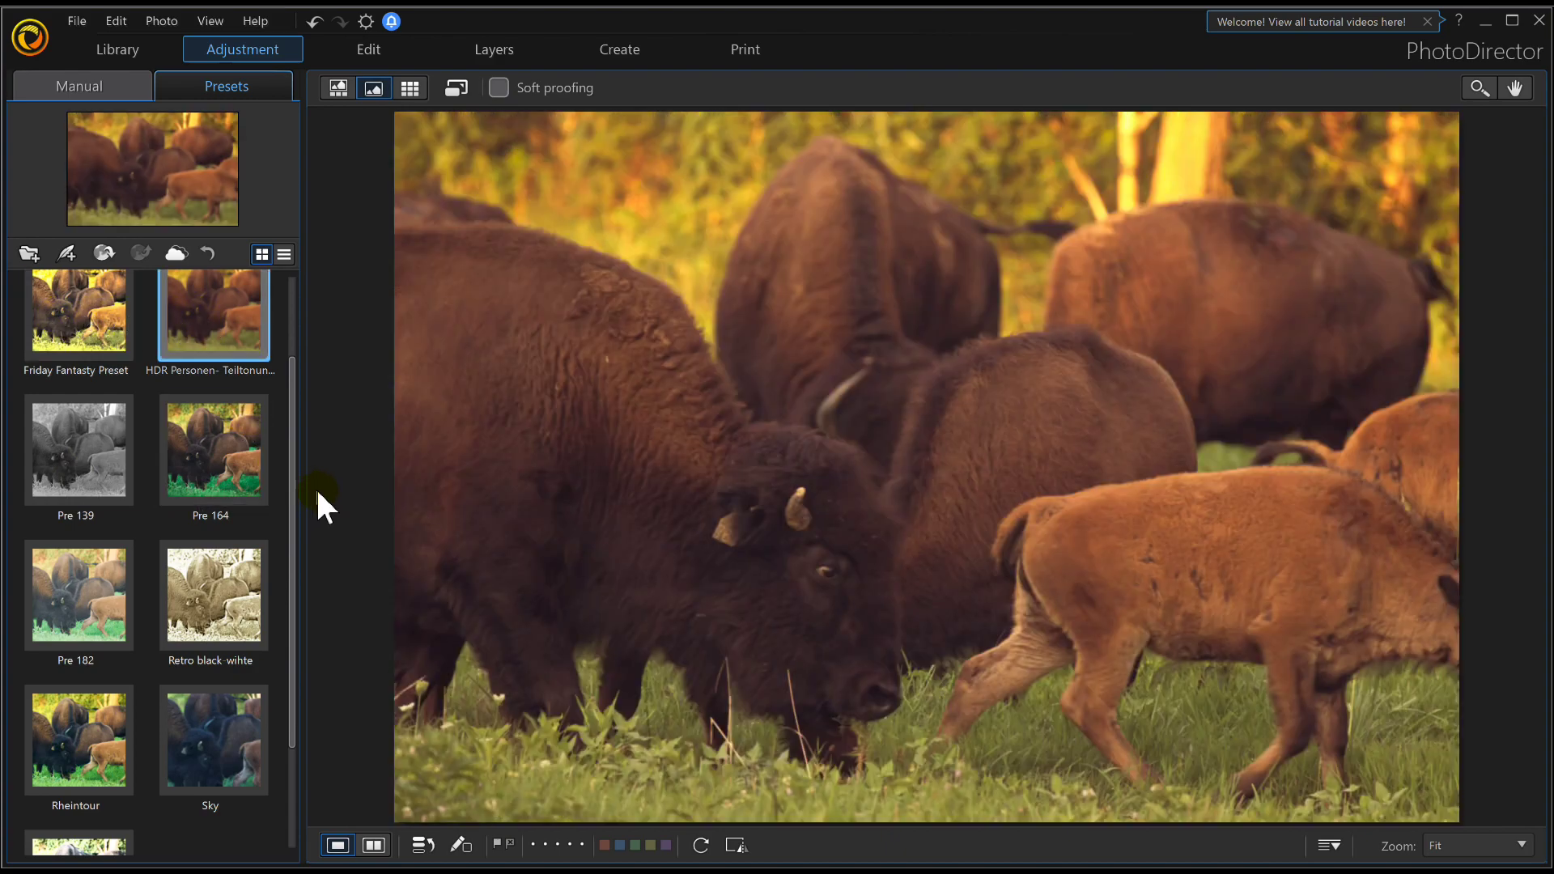
drag(292, 498, 309, 630)
click(85, 739)
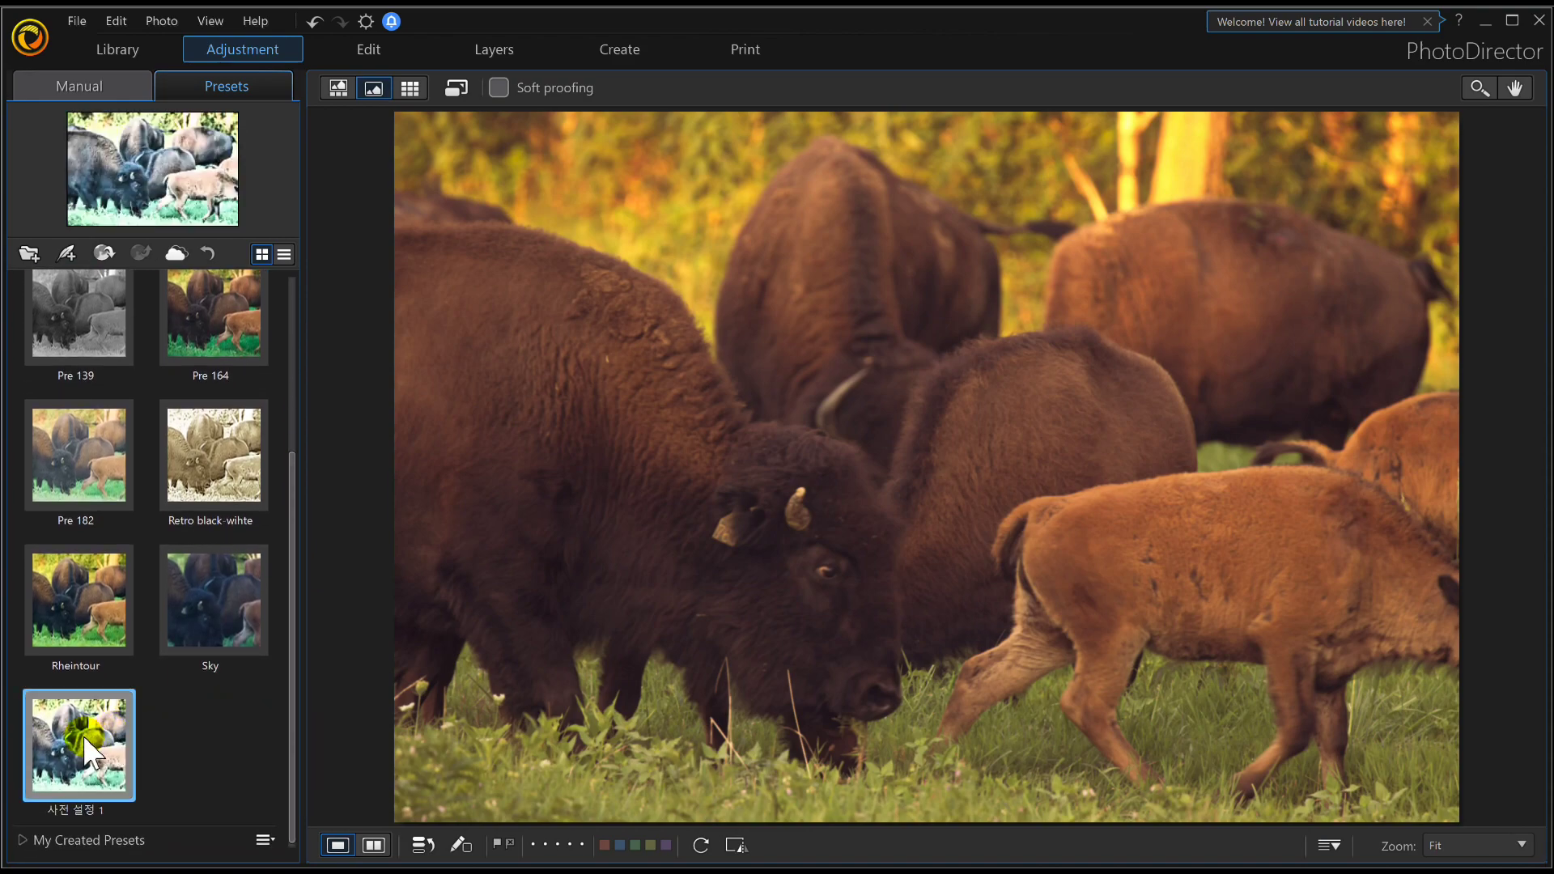
click(81, 628)
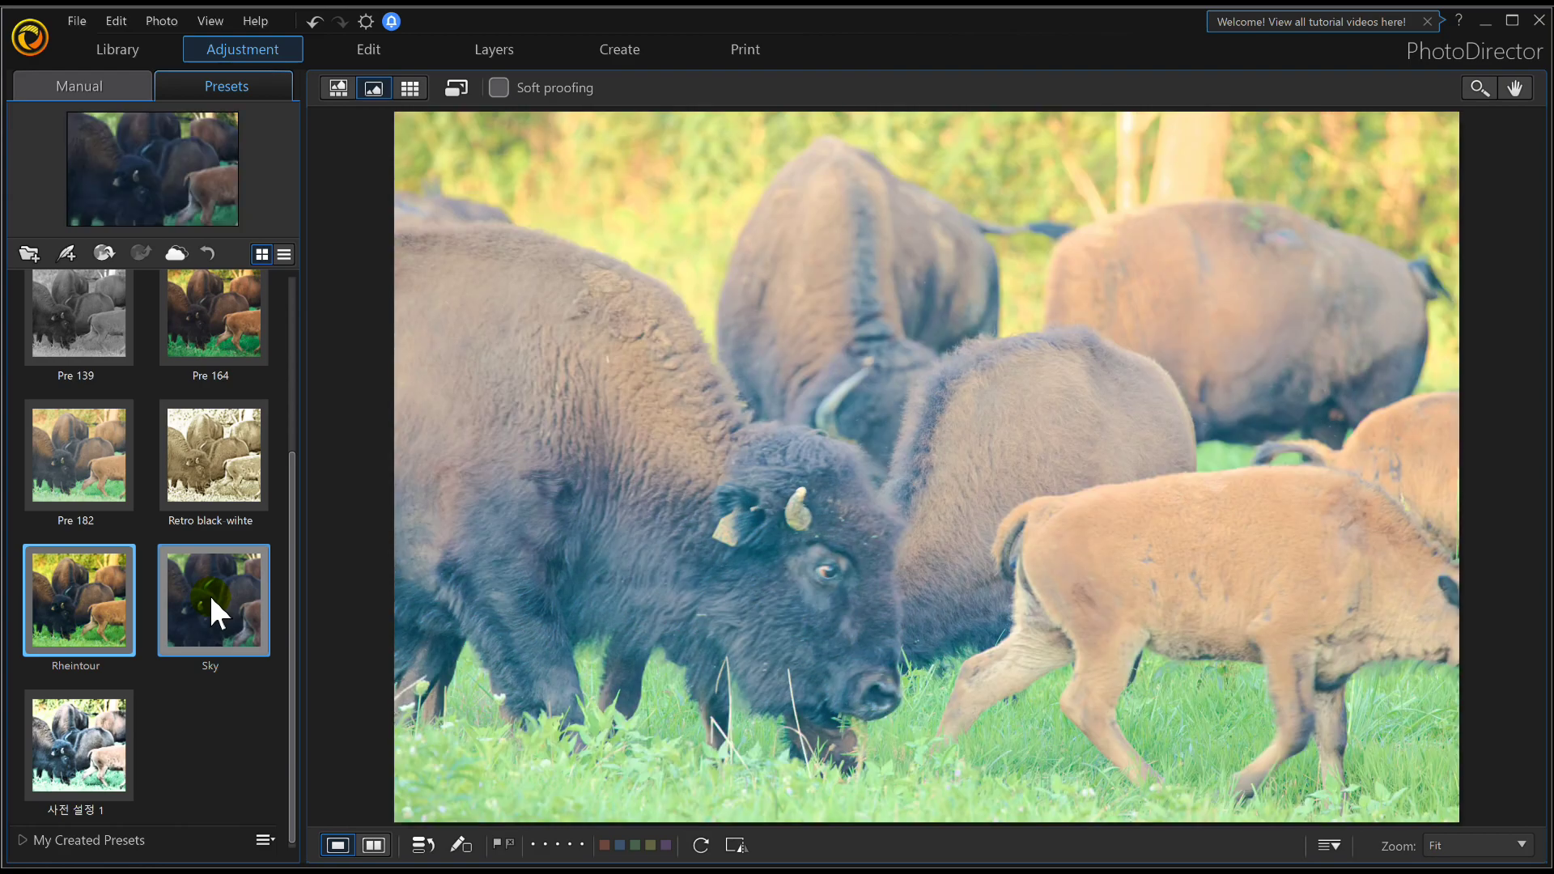
click(209, 607)
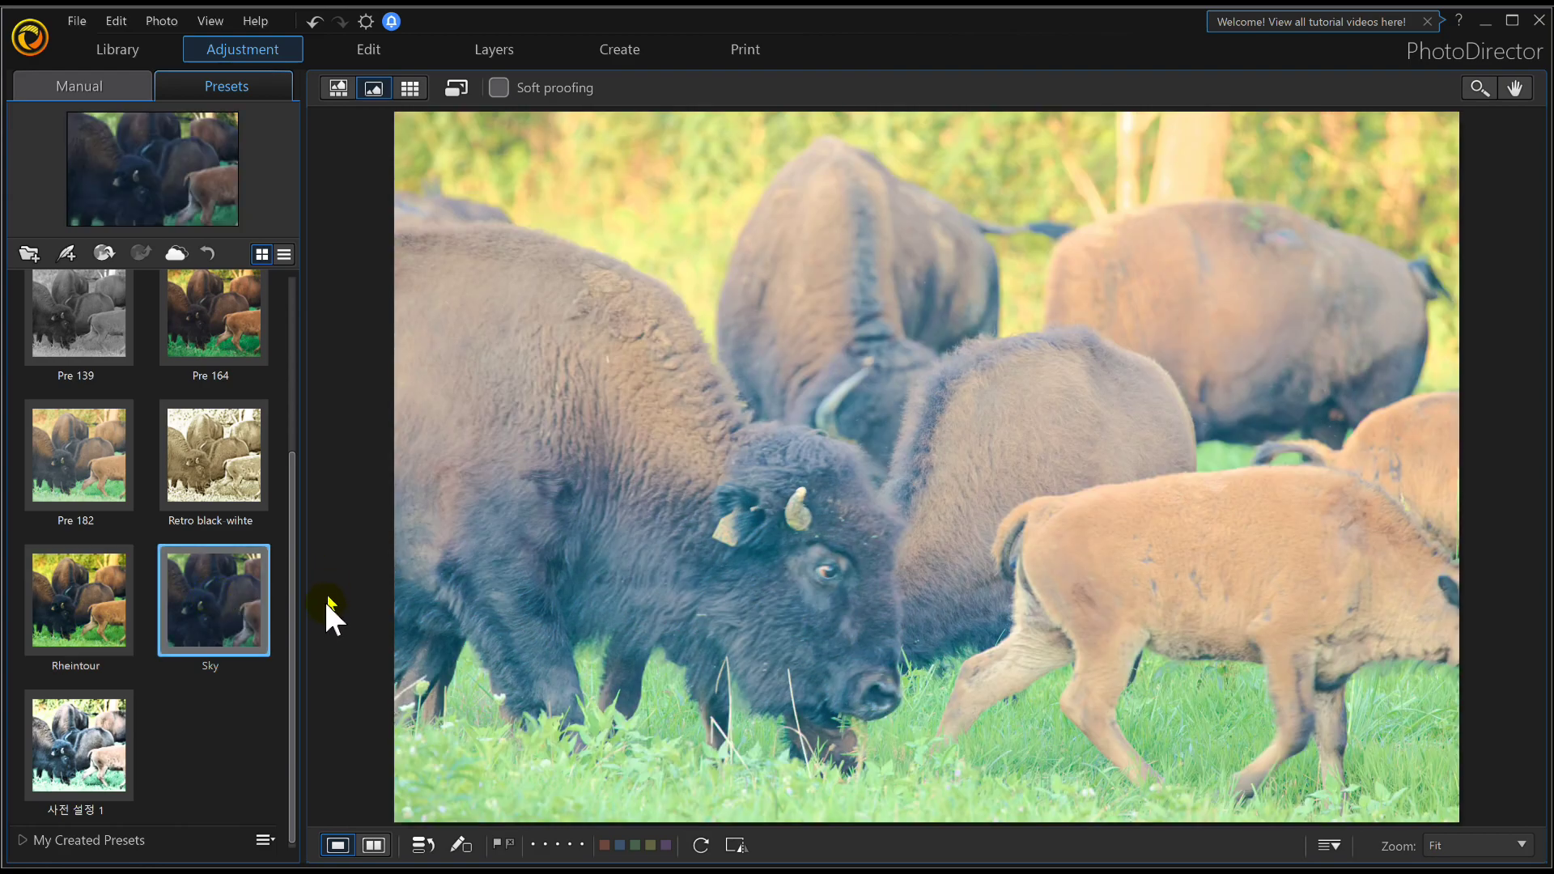
drag(294, 628, 288, 419)
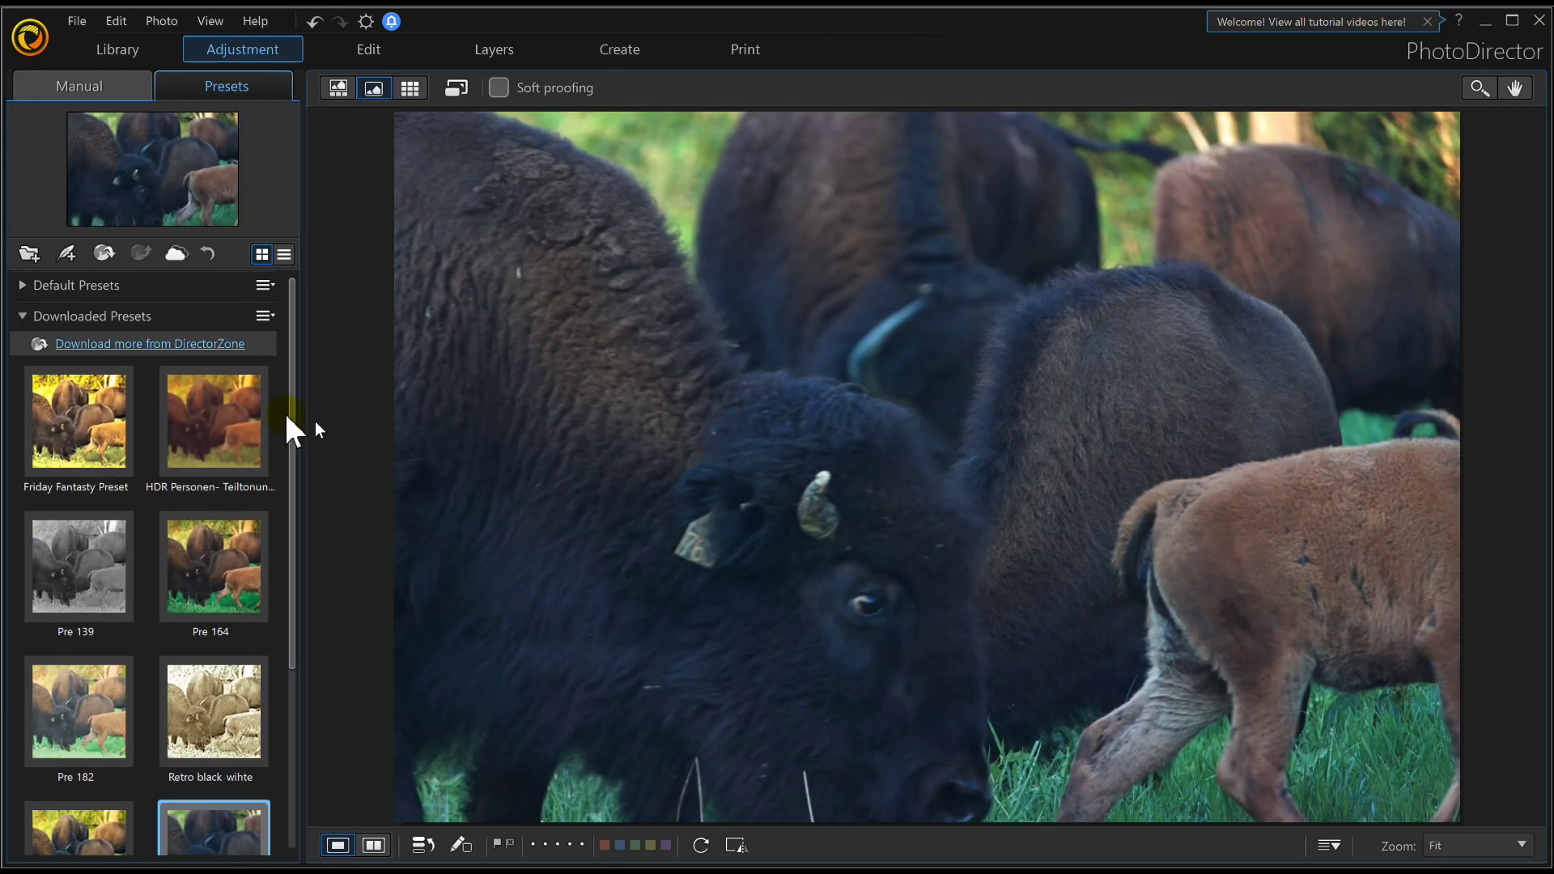
- Collapse Downloaded Presets, expand Default Presets, and scroll the thumbnail grid back up to the earlier bison shots
click(21, 315)
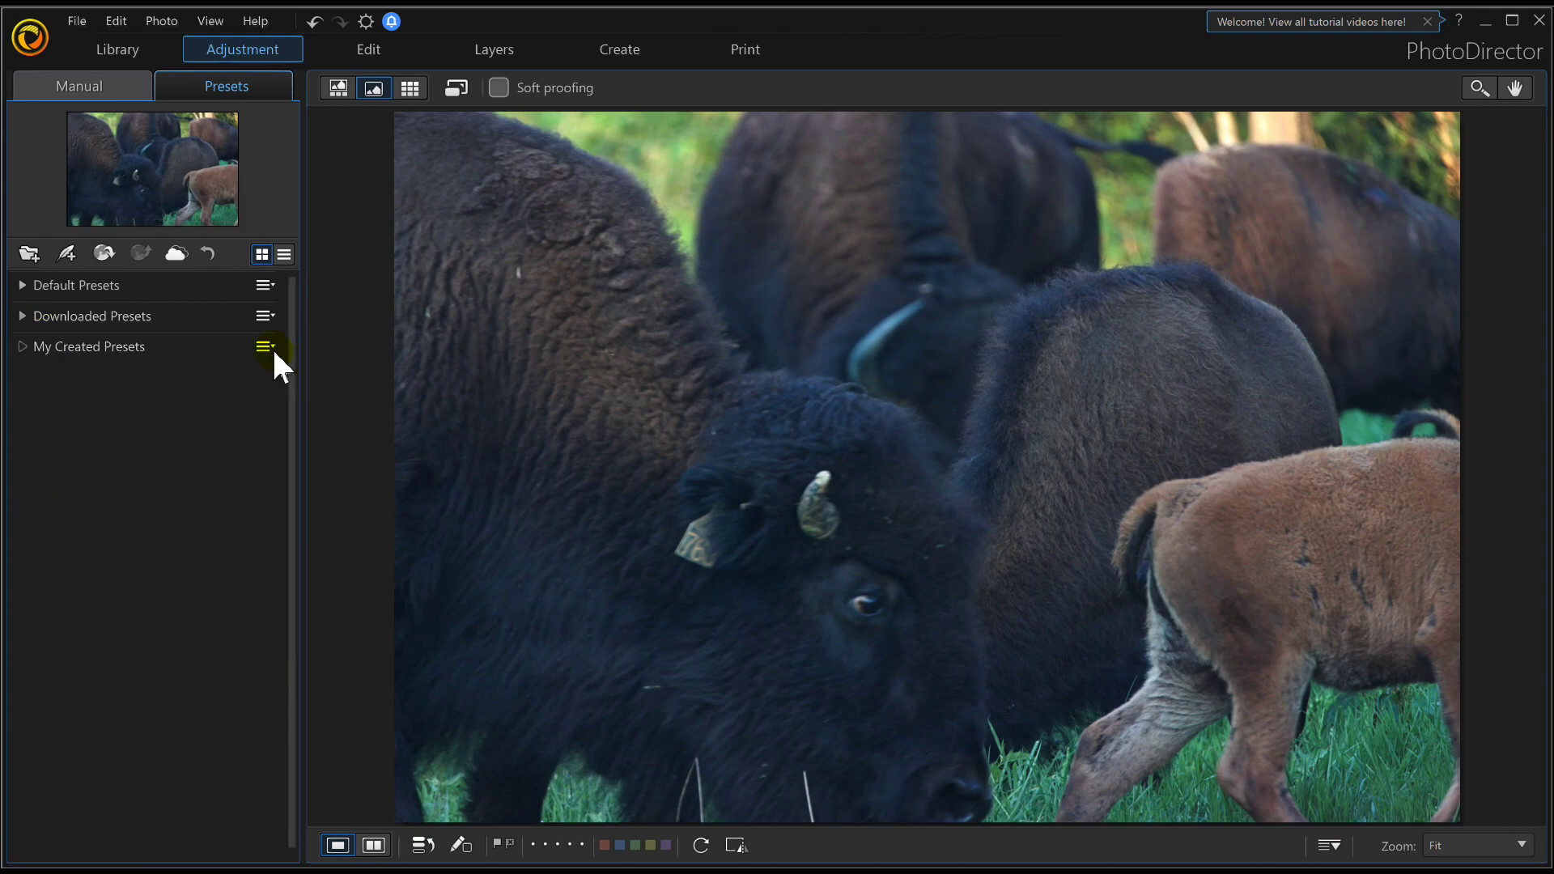
click(27, 282)
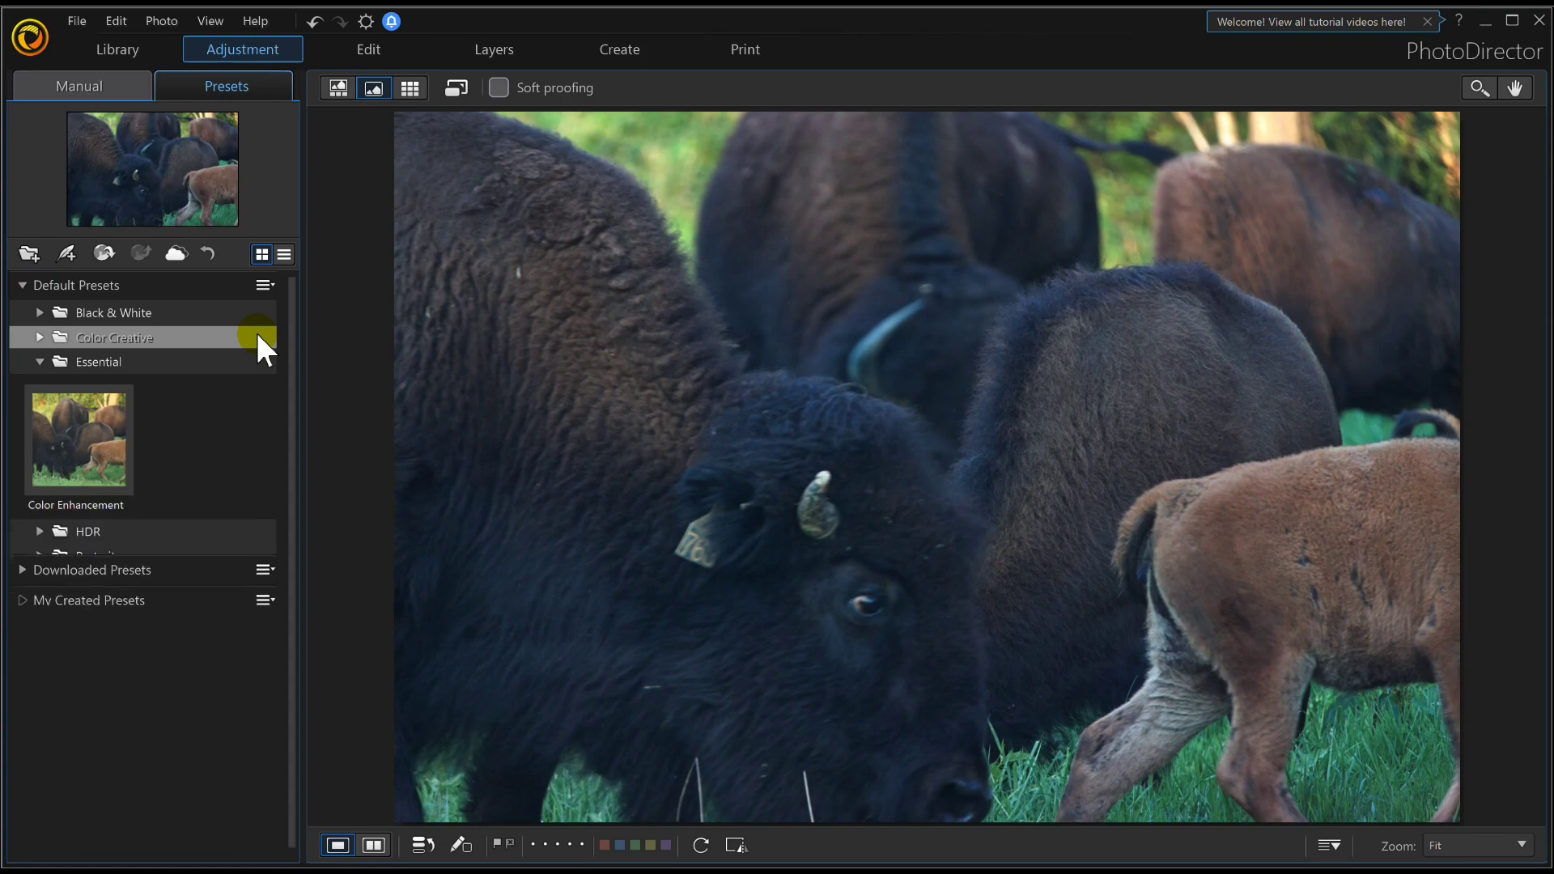
click(411, 89)
scroll(1116, 469, up, 3)
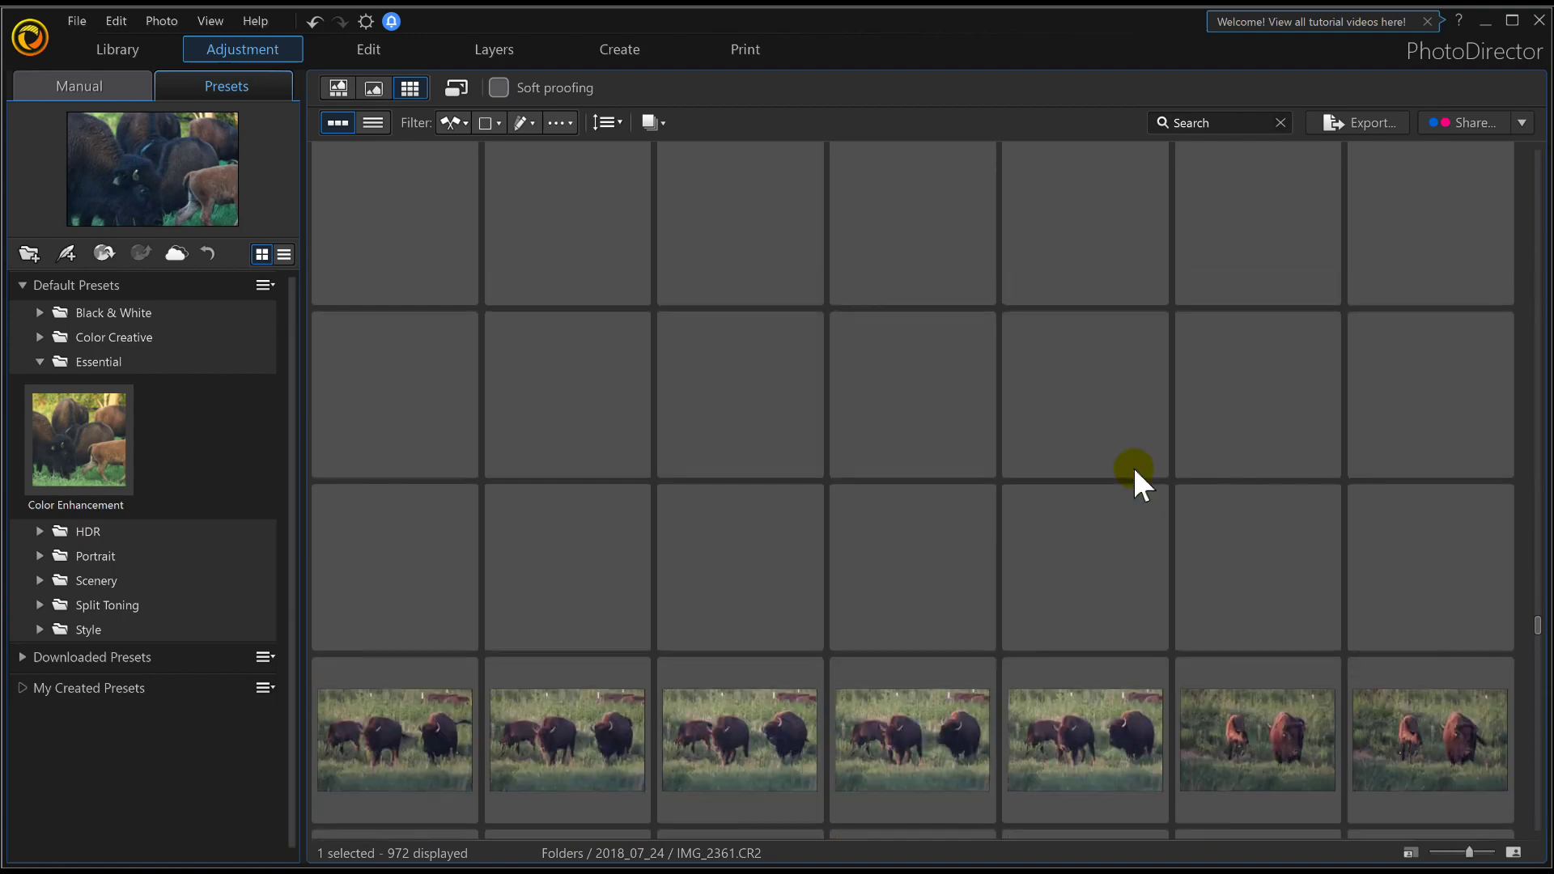
scroll(1138, 477, up, 3)
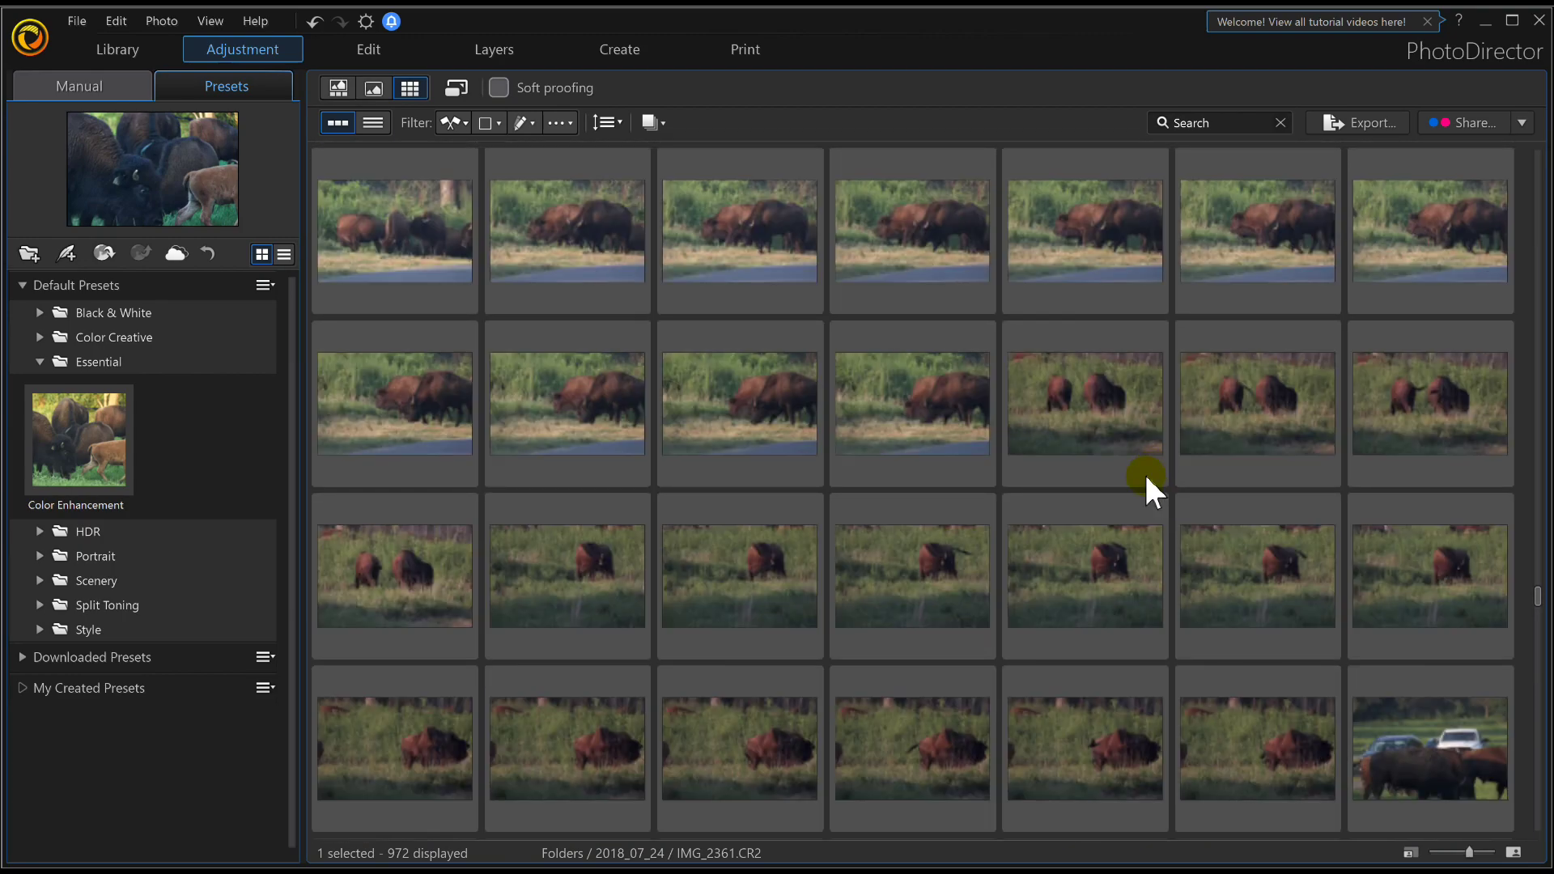
scroll(1146, 476, up, 3)
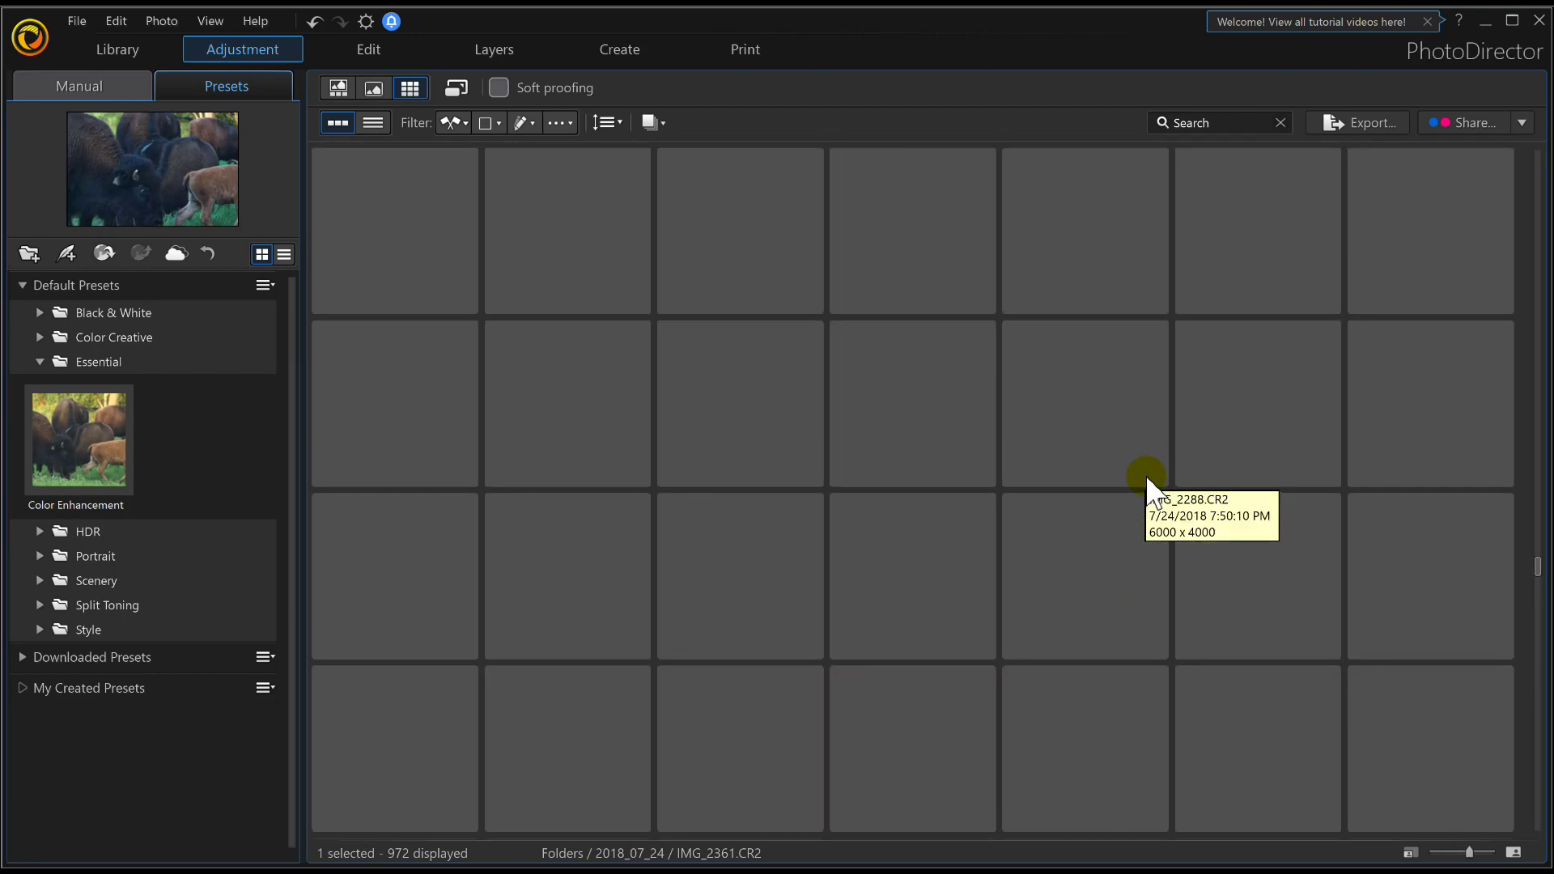
scroll(1166, 473, up, 3)
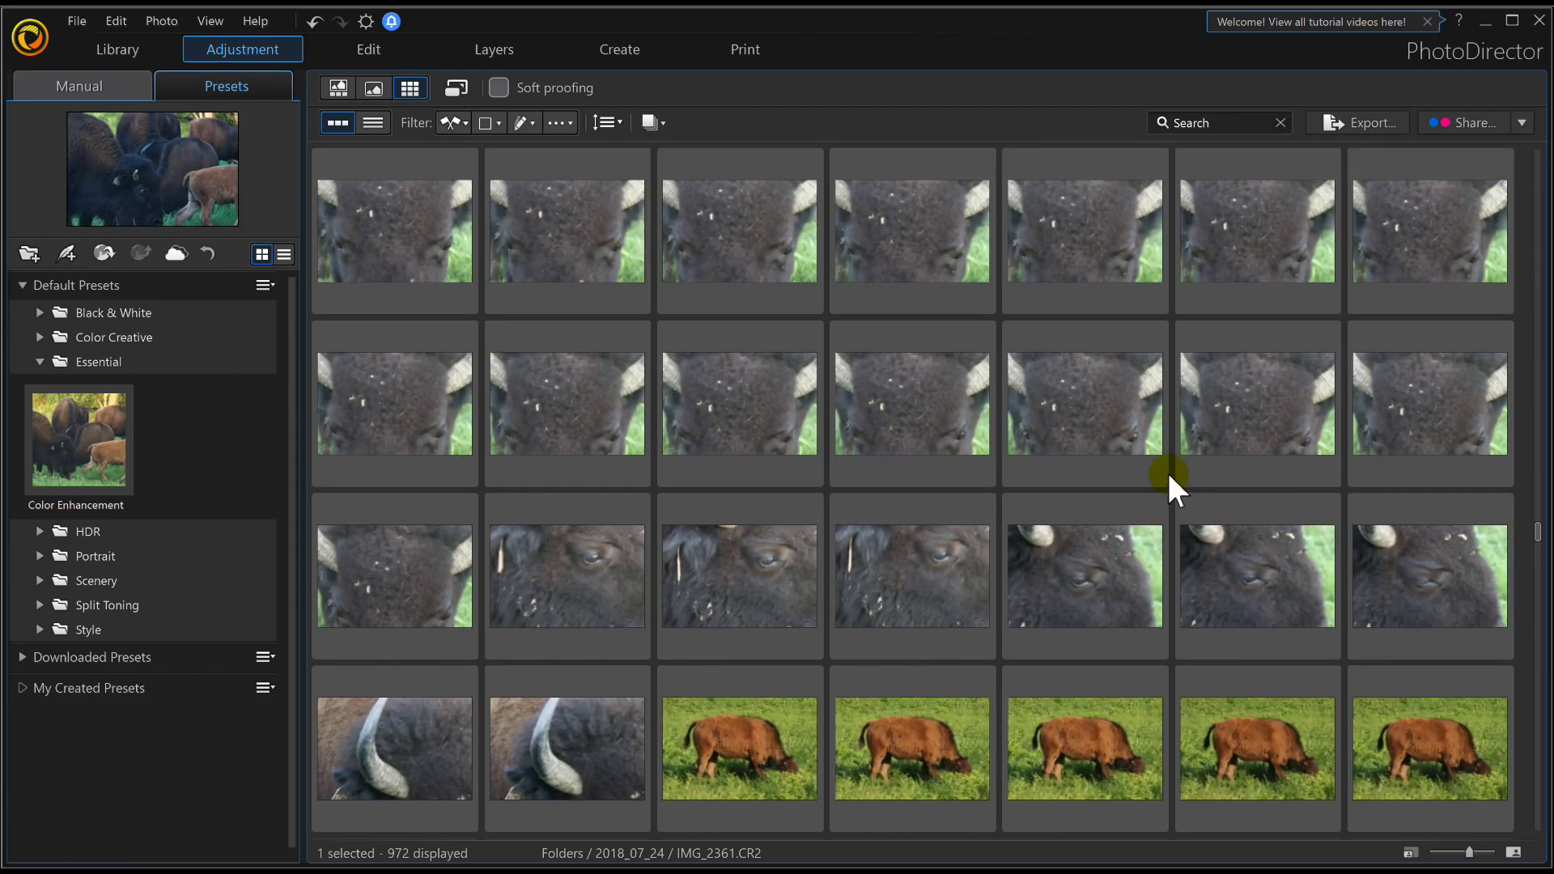
scroll(1146, 478, up, 3)
scroll(1146, 477, up, 3)
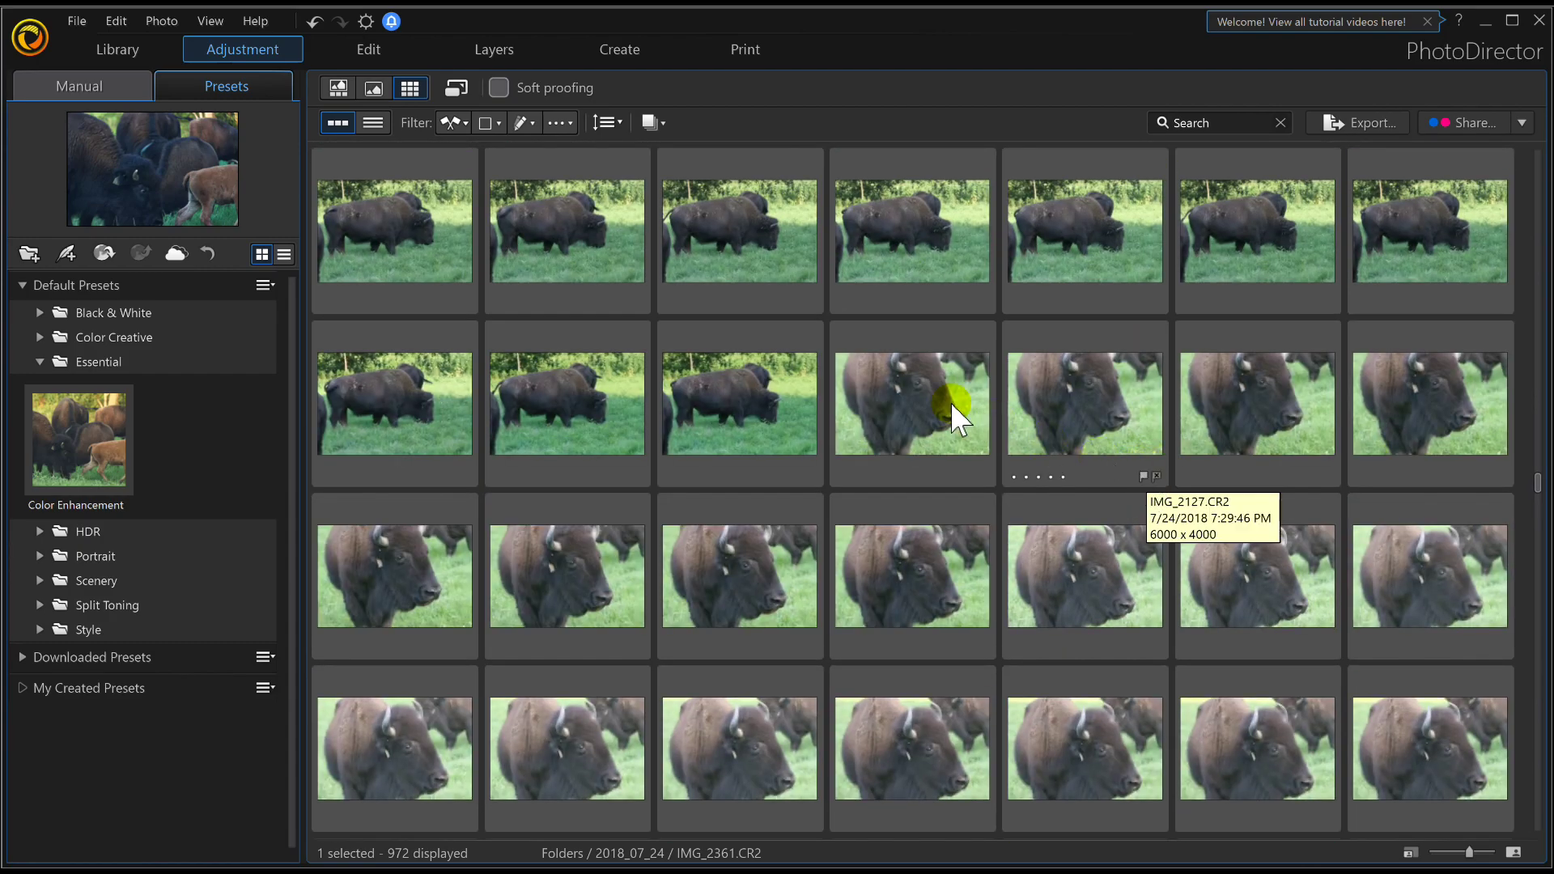
- View the bison head close-up, then open the bison side-view photo instead
double_click(908, 396)
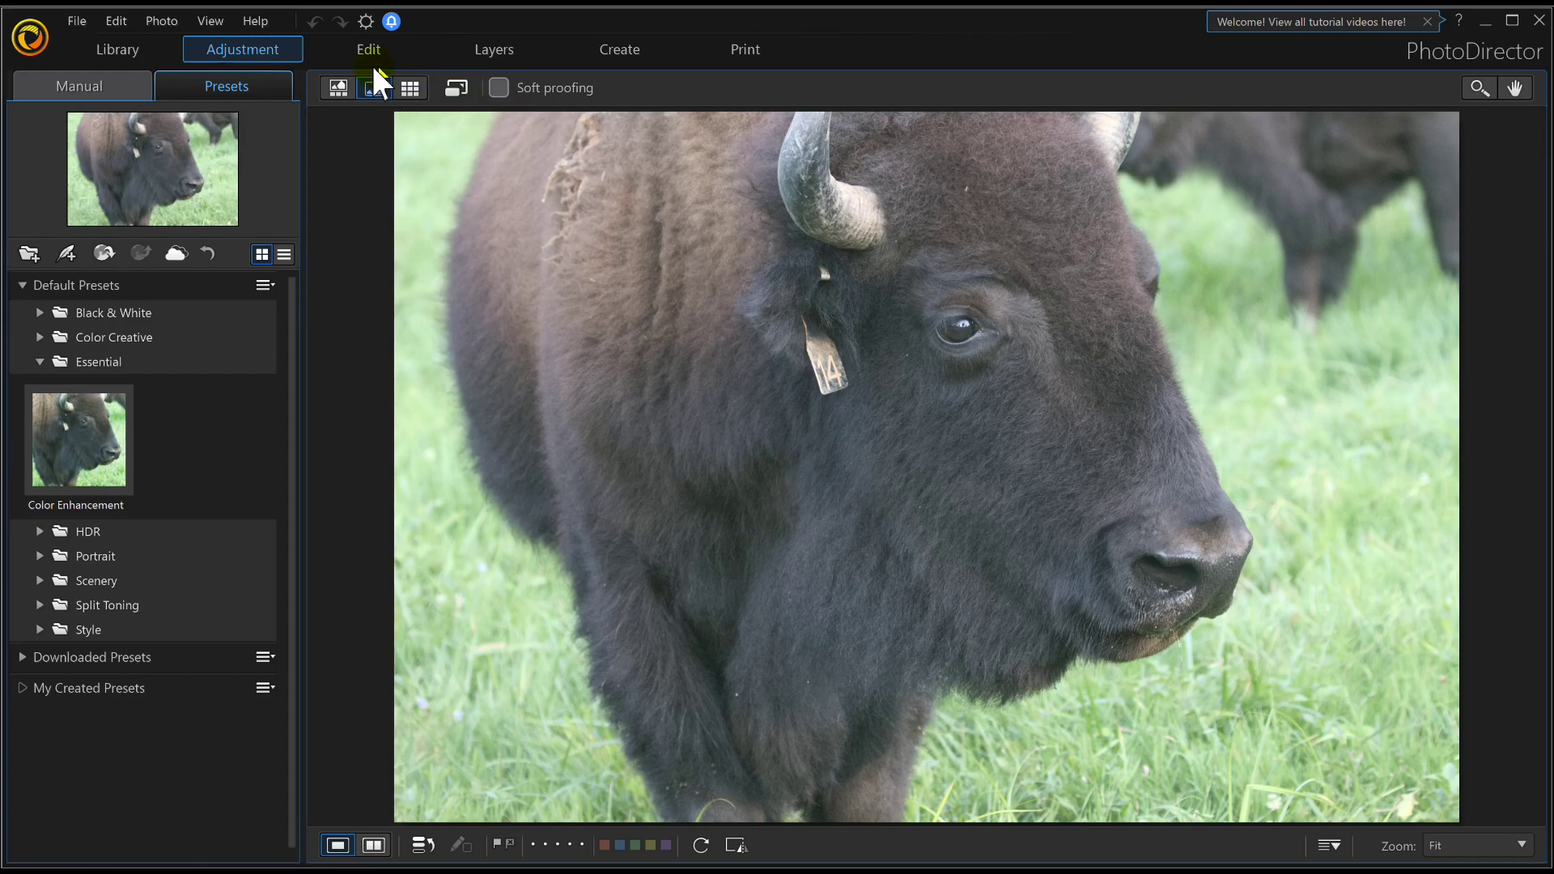
click(401, 93)
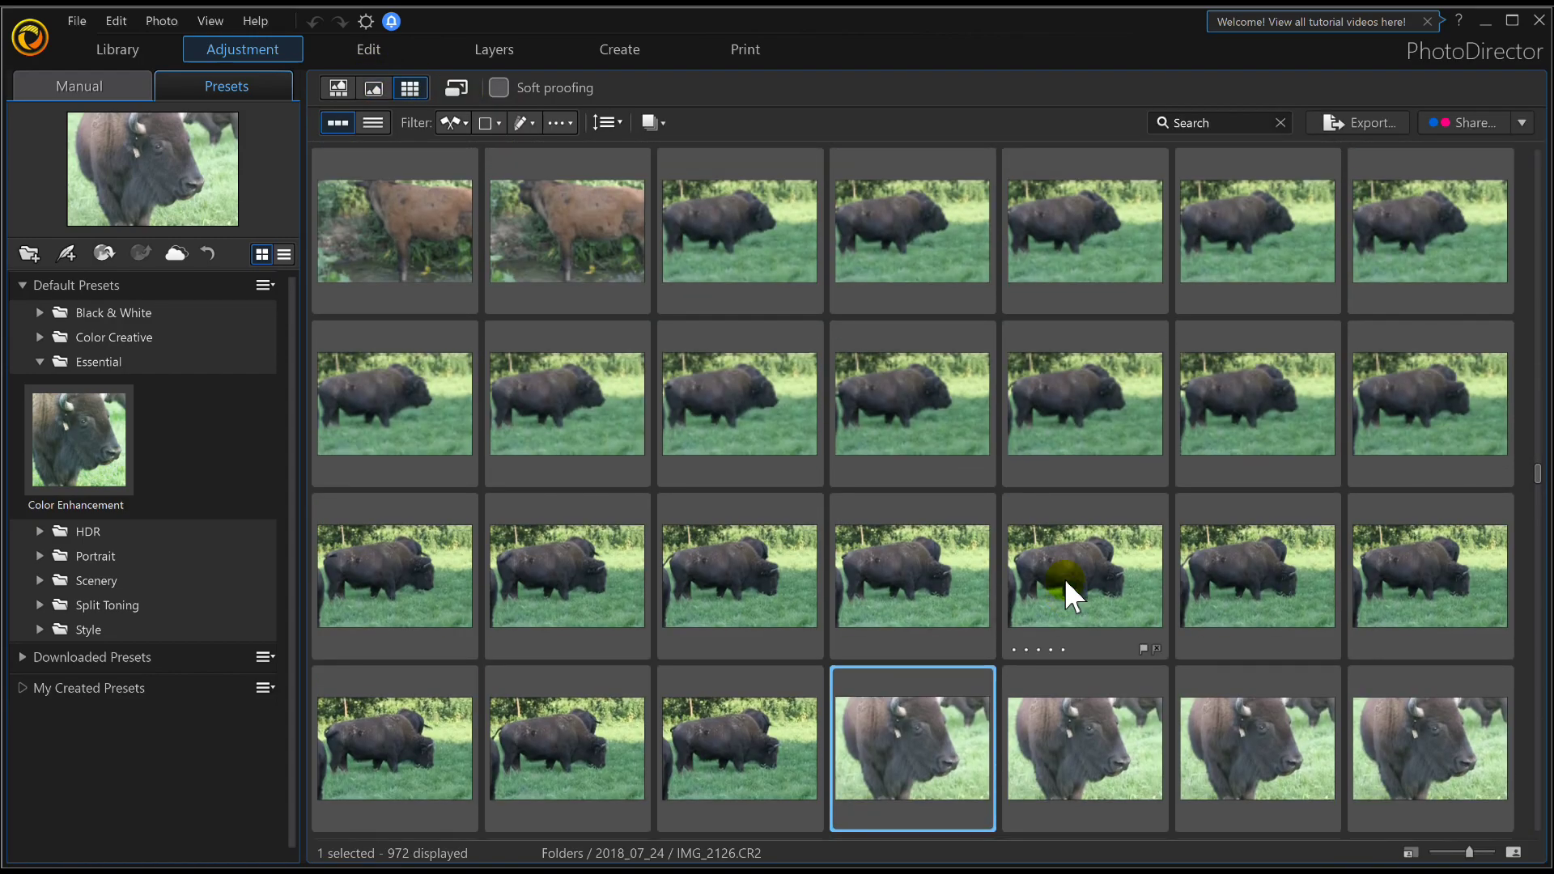
double_click(741, 396)
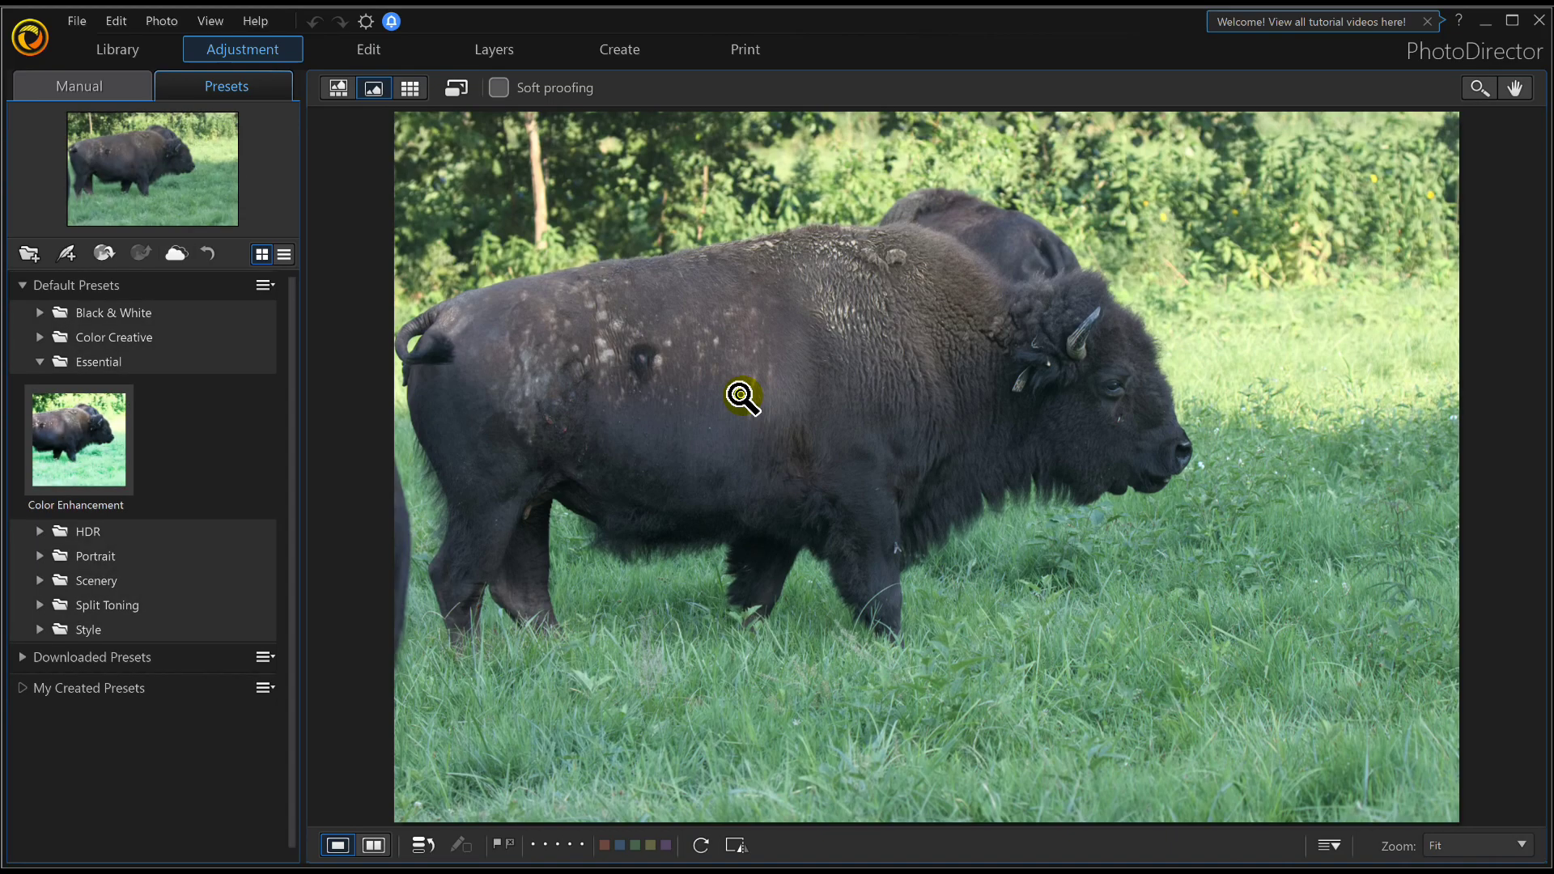